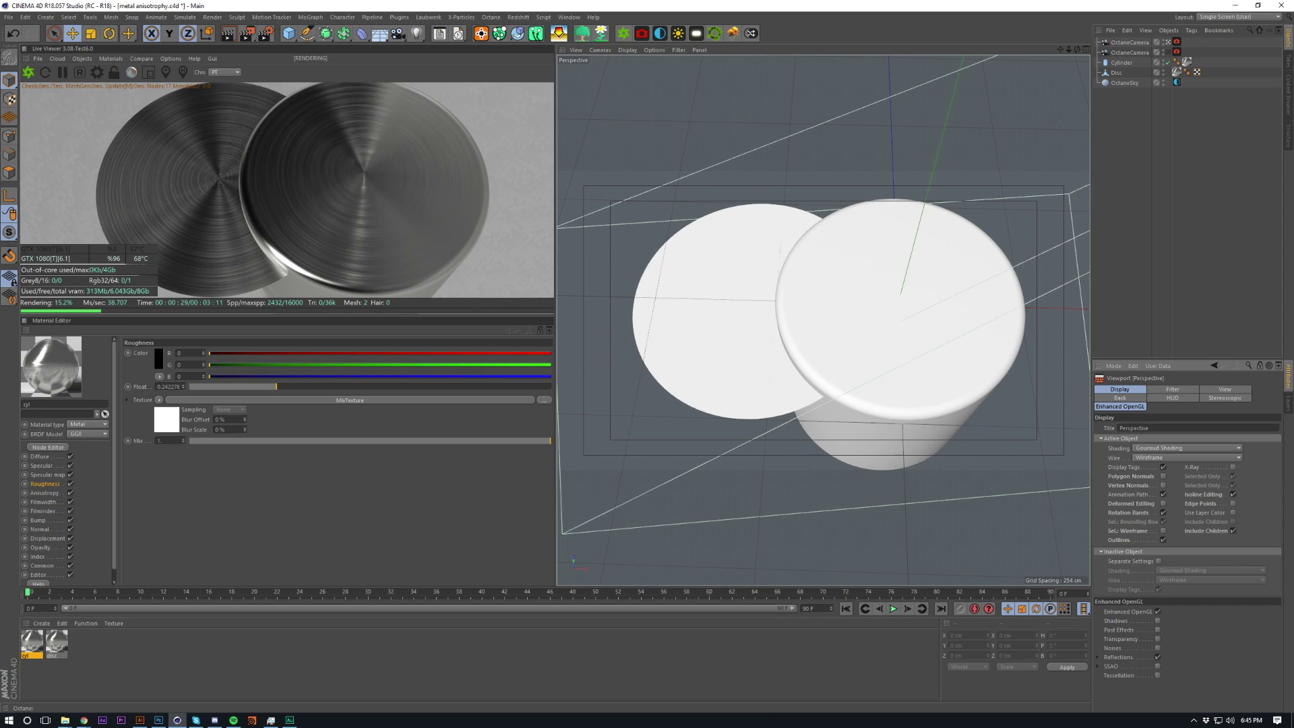
# Step: Switch to the OTOY downloads page in the browser, highlight the OctaneRender Plugin Development releases line, and return to Cinema 4D
pyautogui.hotkey('alt', 'Tab')
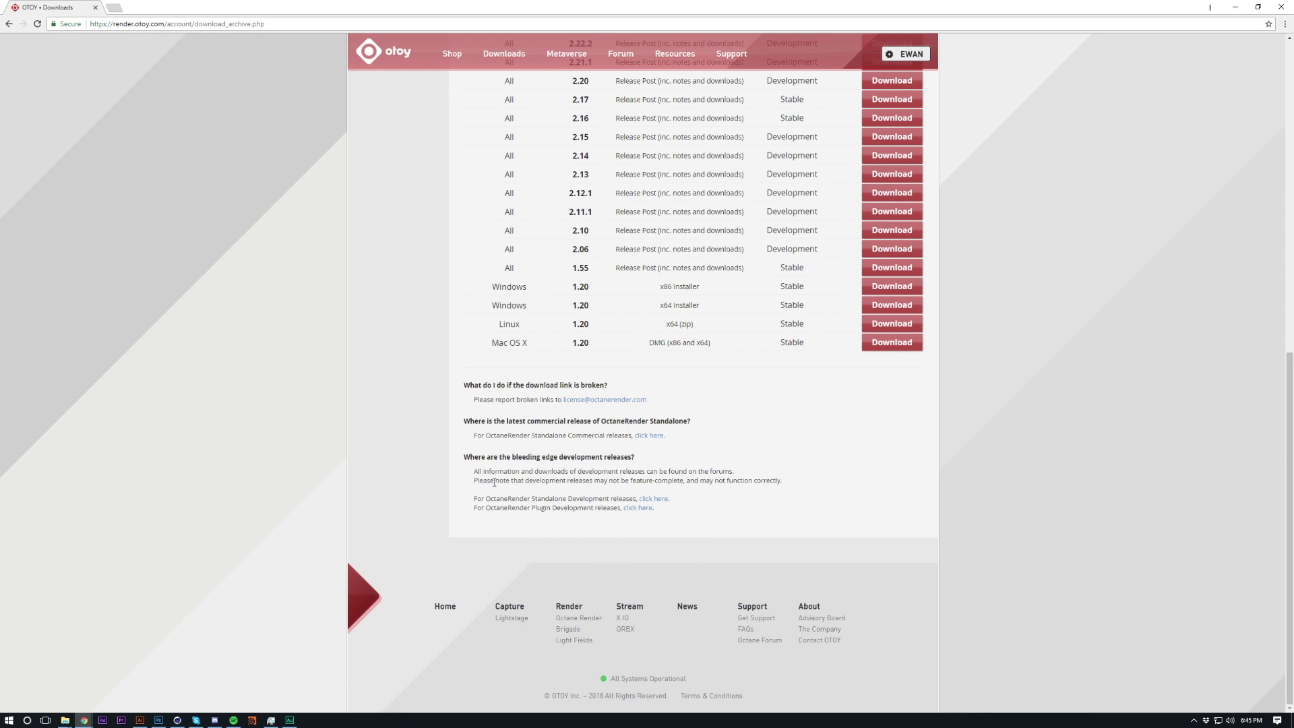
pyautogui.moveTo(479, 507); pyautogui.dragTo(618, 519)
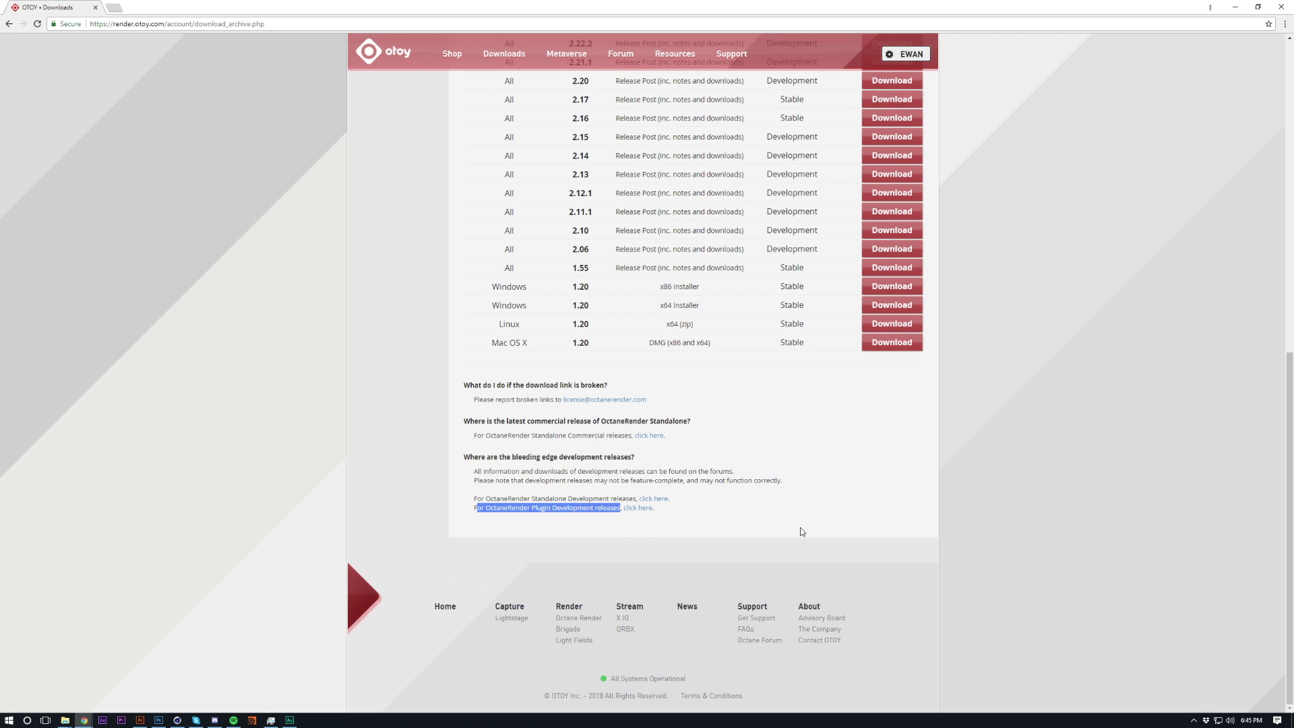
pyautogui.hotkey('alt', 'Tab')
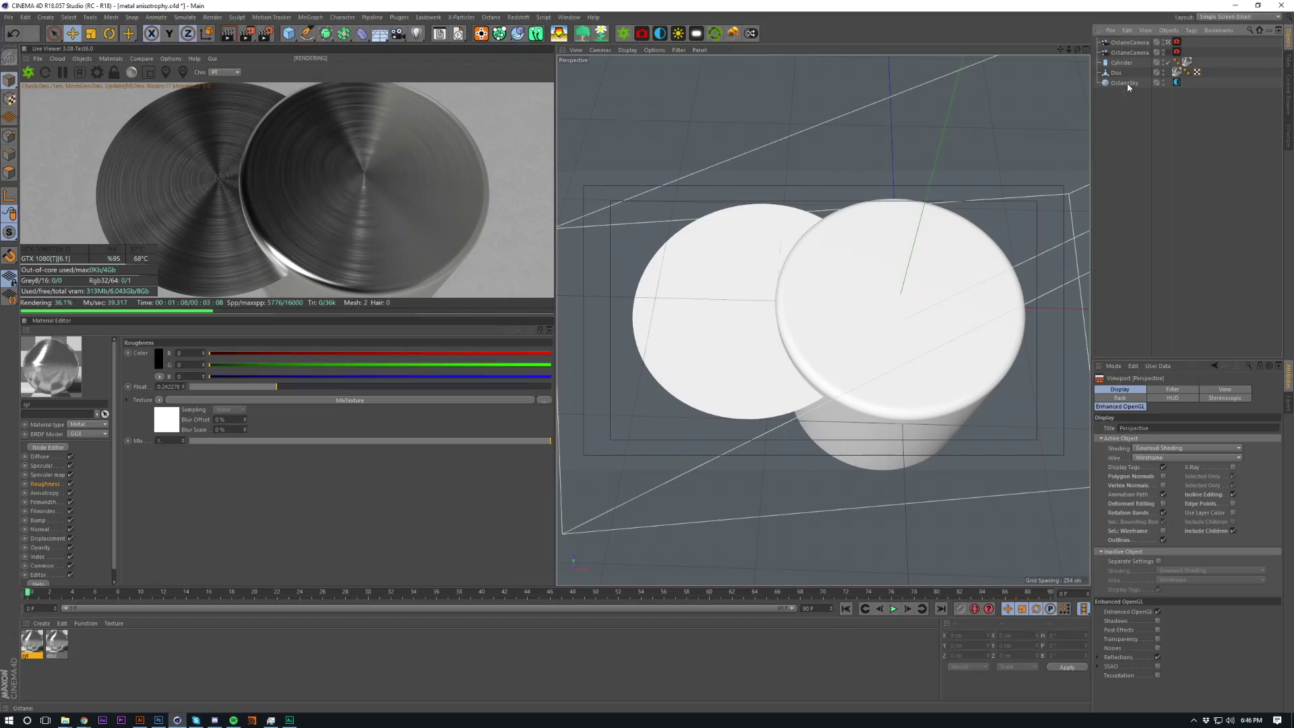
# Step: Copy the OctaneSky object from the metal anisotropy scene into a new empty project
pyautogui.click(1126, 83)
pyautogui.click(1140, 143)
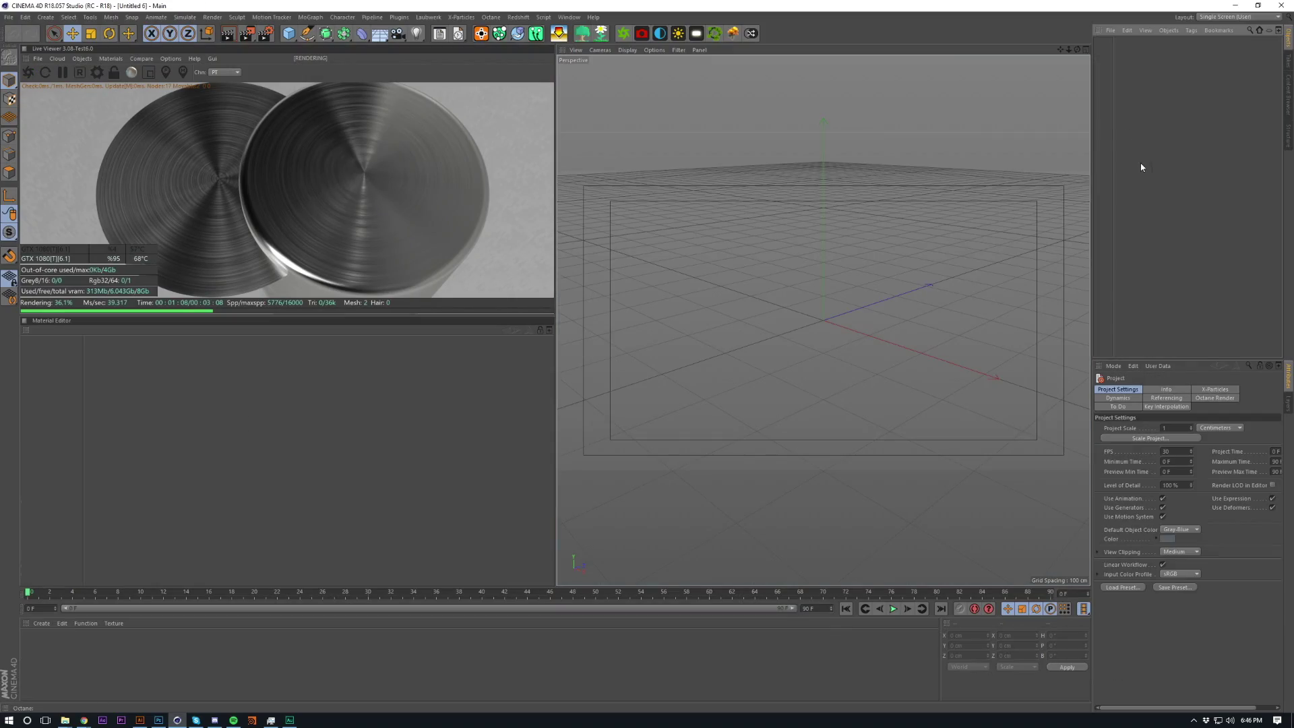
pyautogui.click(1166, 230)
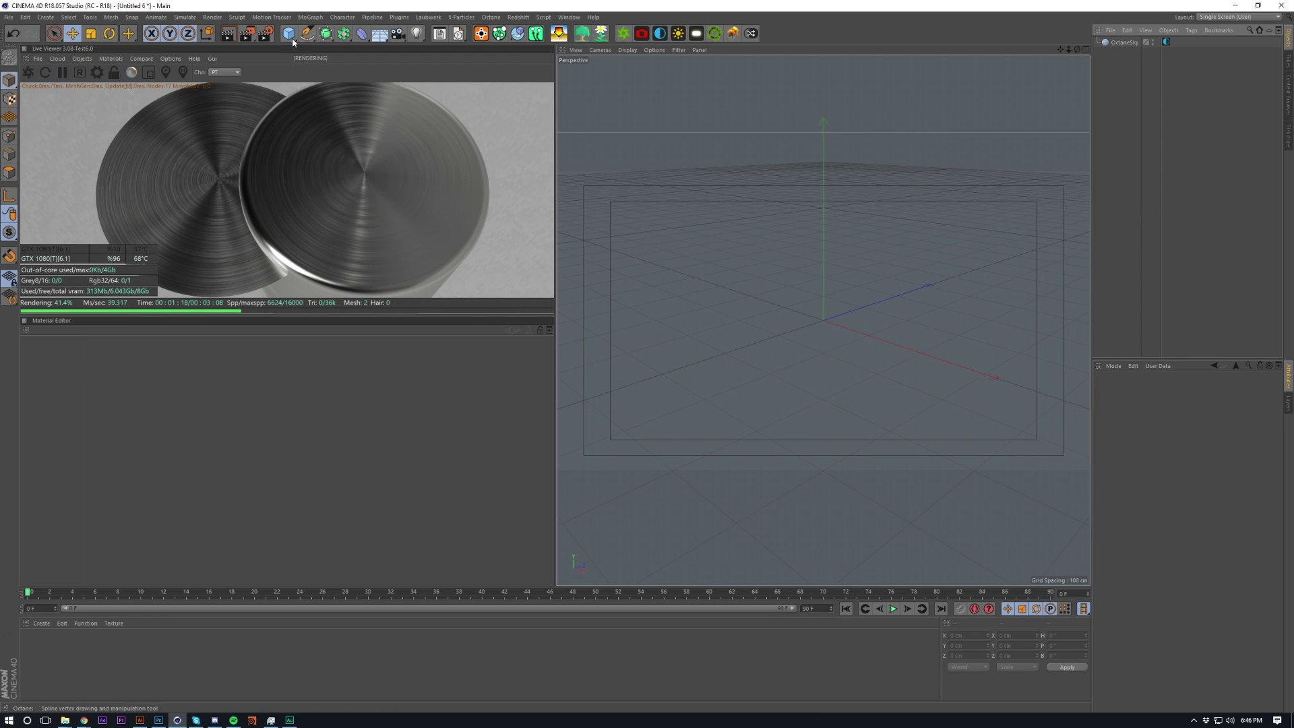
# Step: Add a Disc primitive and set its rotation segments to 100
pyautogui.moveTo(289, 33); pyautogui.dragTo(481, 78)
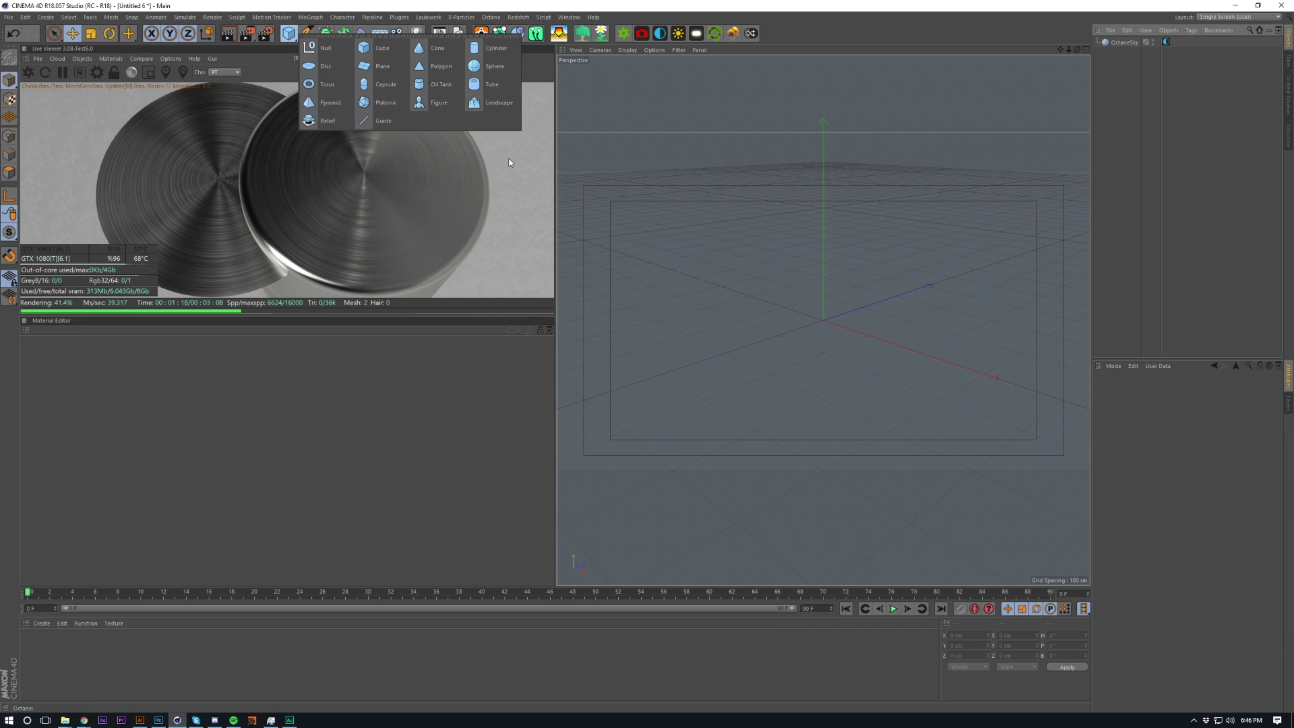
pyautogui.click(326, 66)
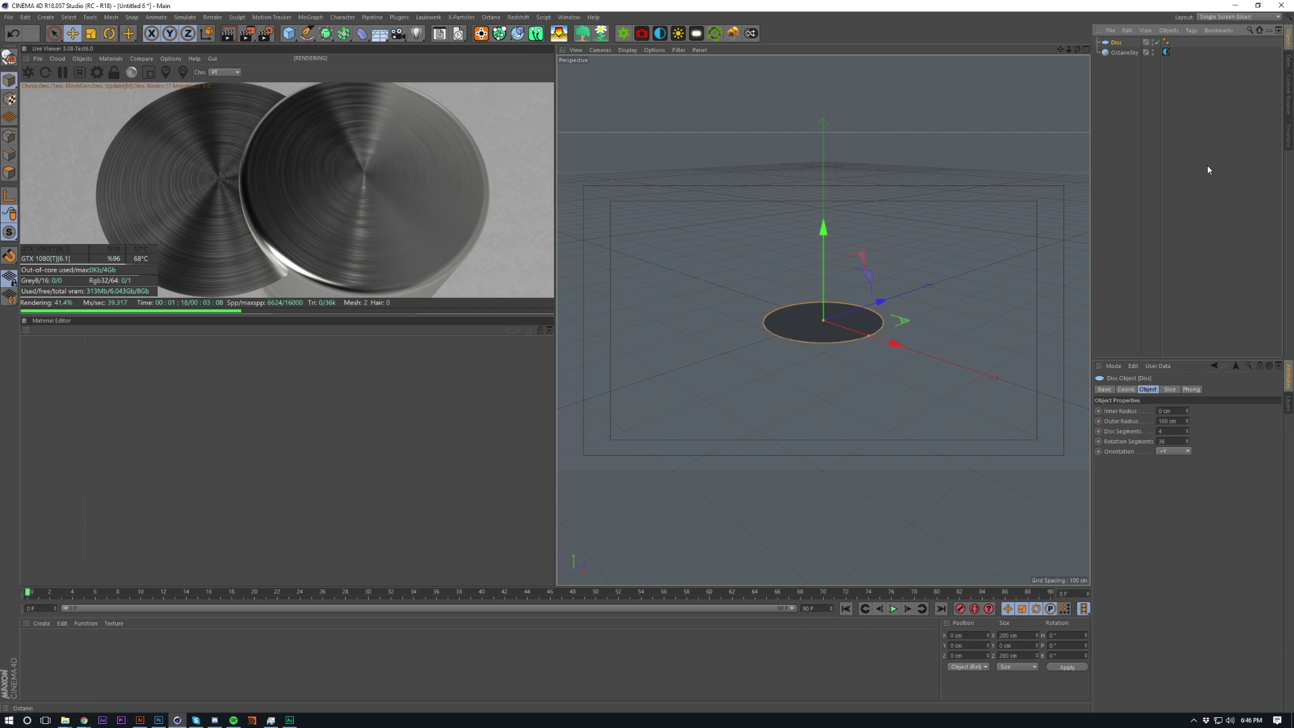
pyautogui.keyDown('alt'); pyautogui.moveTo(858, 310); pyautogui.dragTo(827, 308); pyautogui.keyUp('alt')
pyautogui.scroll(5, 834, 315)
pyautogui.doubleClick(1179, 441)
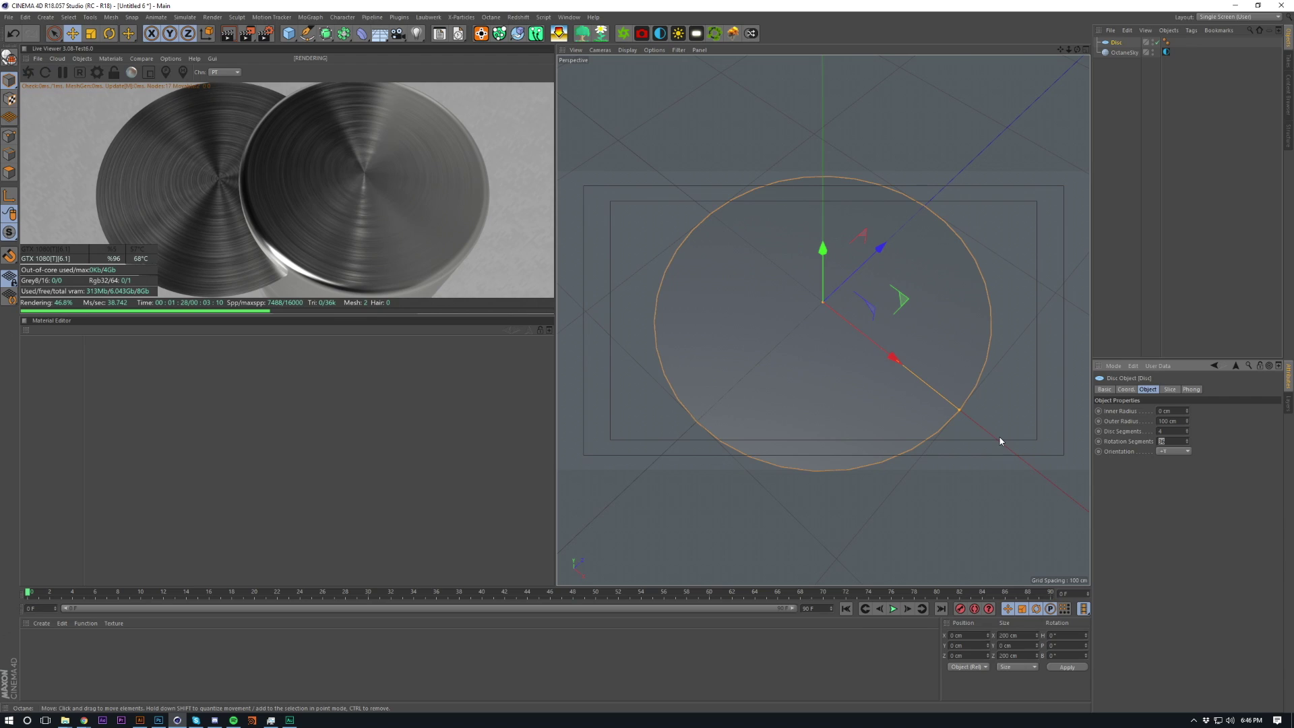
pyautogui.write('100')
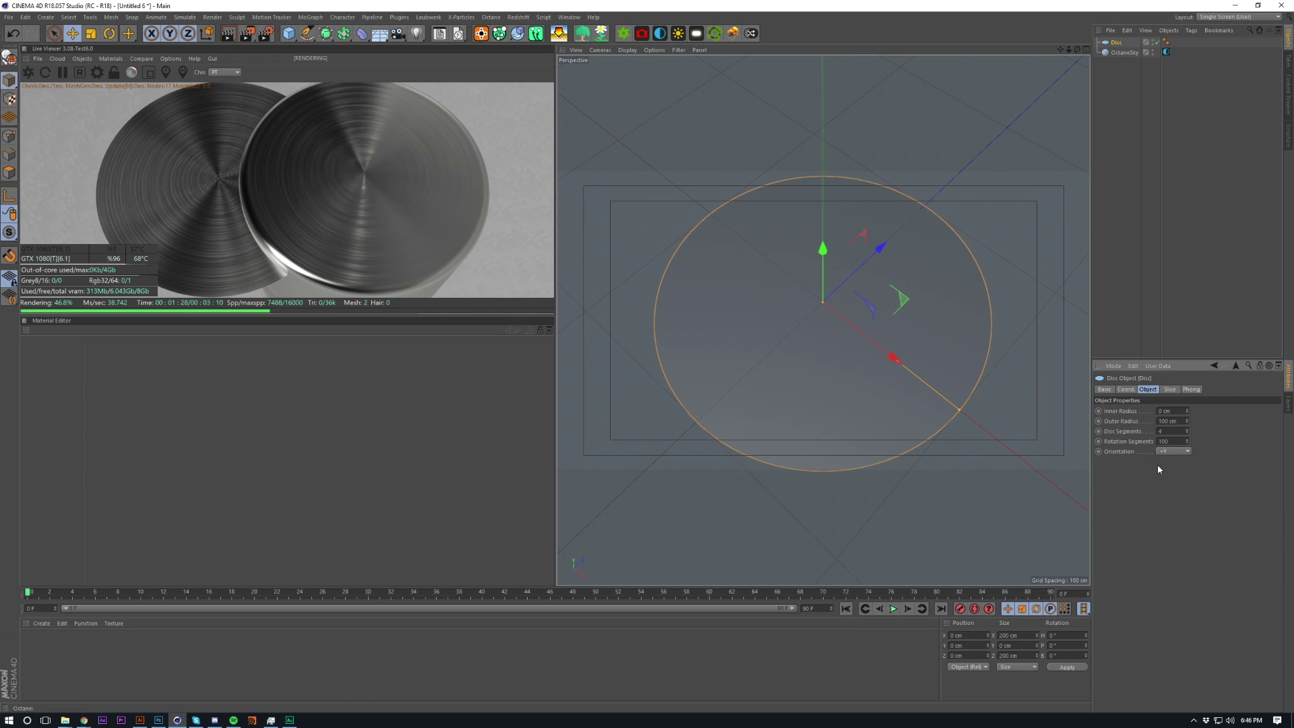
pyautogui.press('Return')
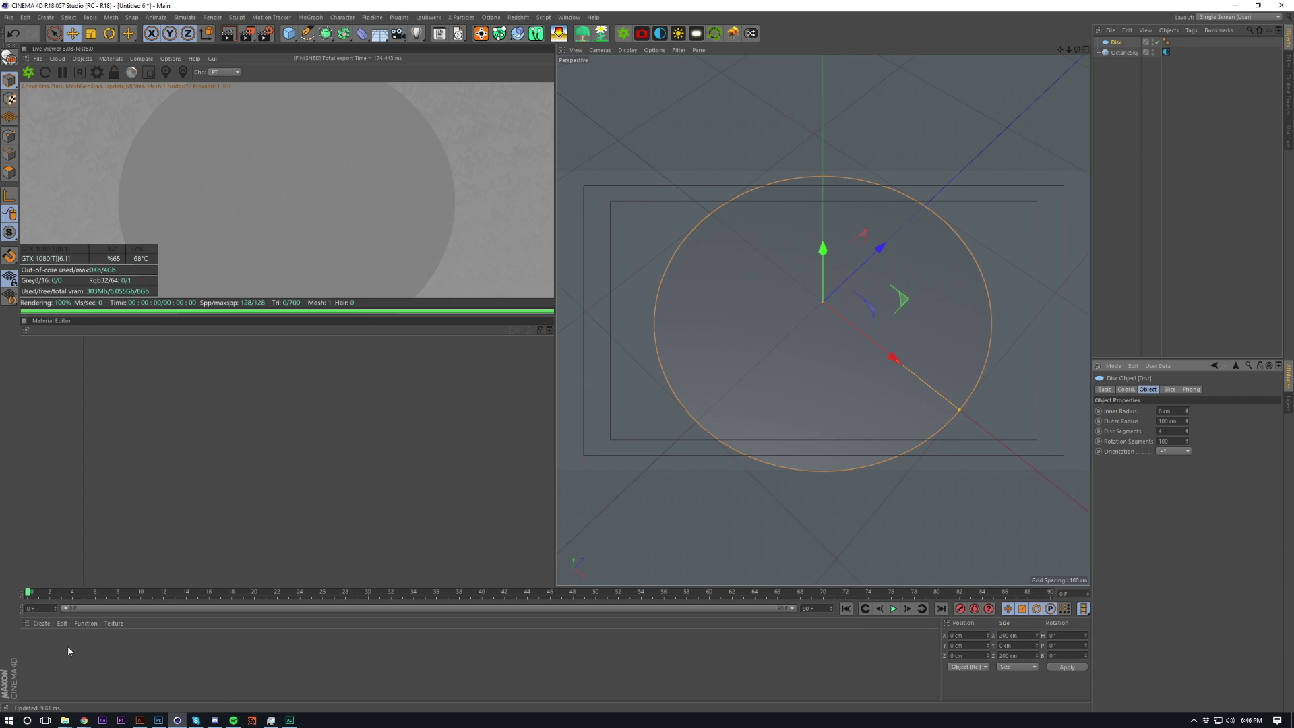
# Step: Create an Octane Metal material and set its BRDF model to GGX
pyautogui.click(110, 59)
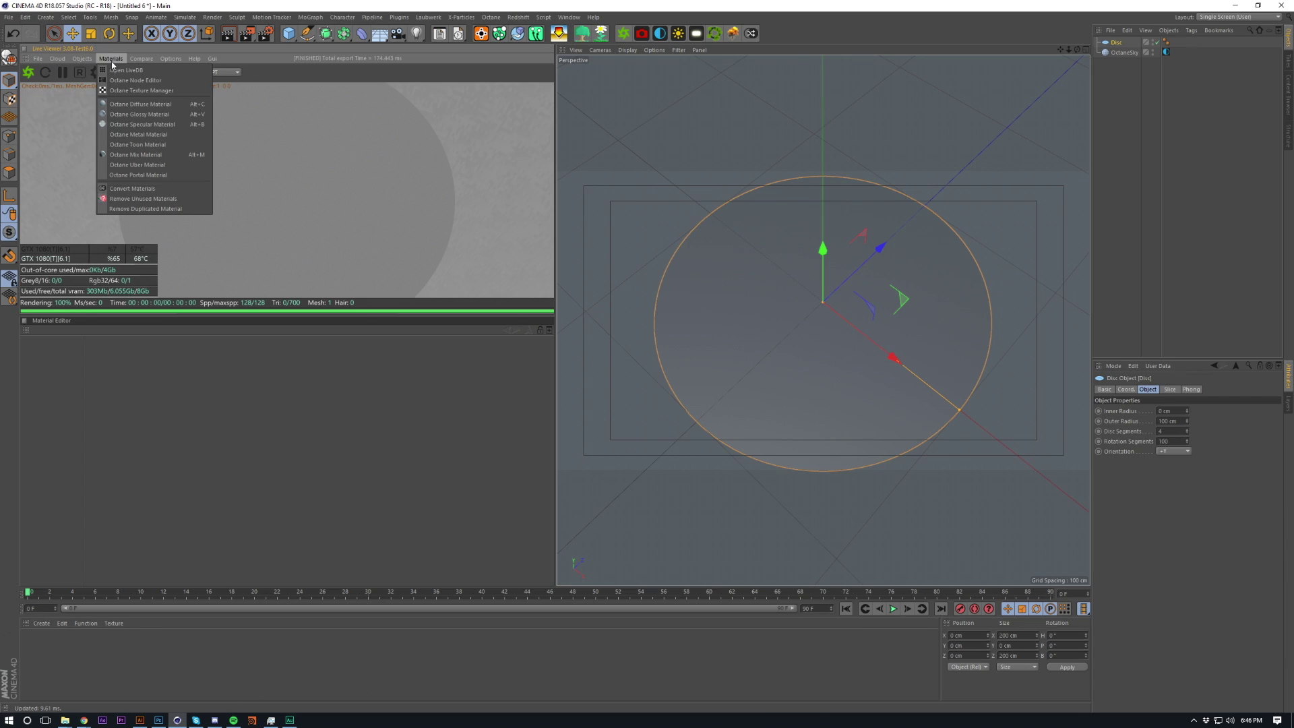
pyautogui.click(151, 134)
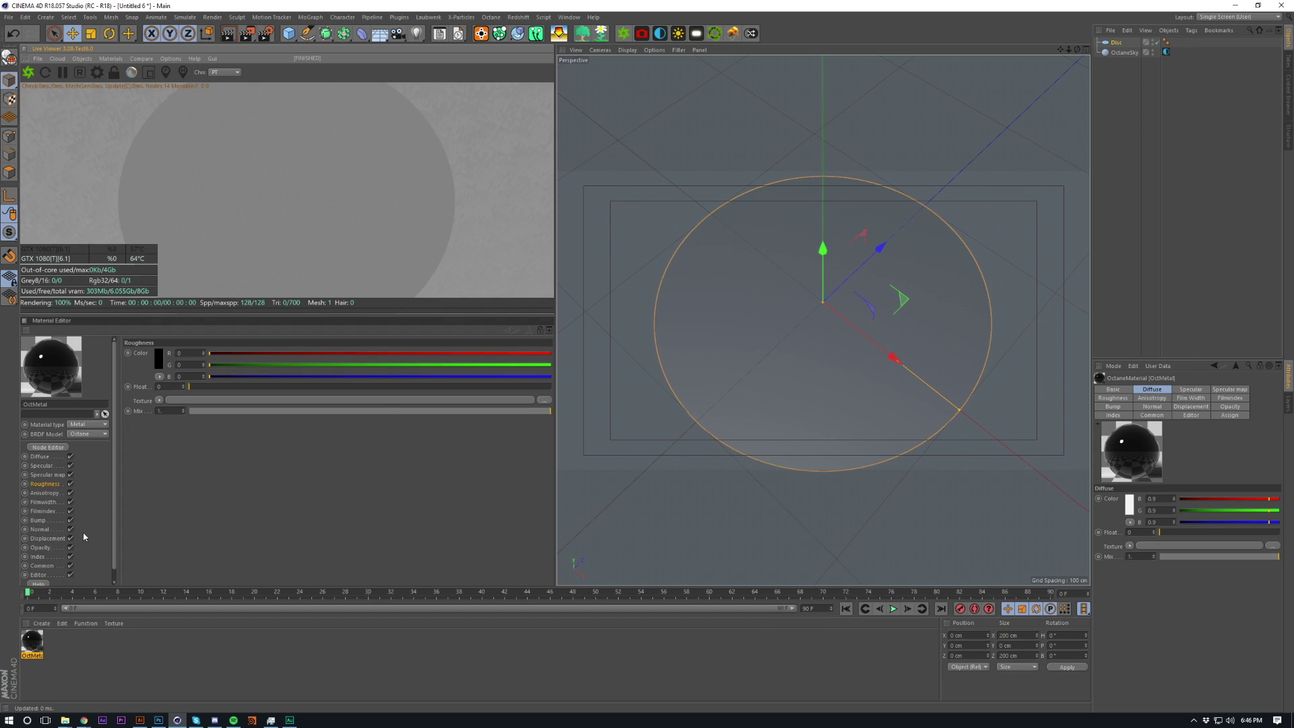
pyautogui.click(86, 435)
pyautogui.click(82, 464)
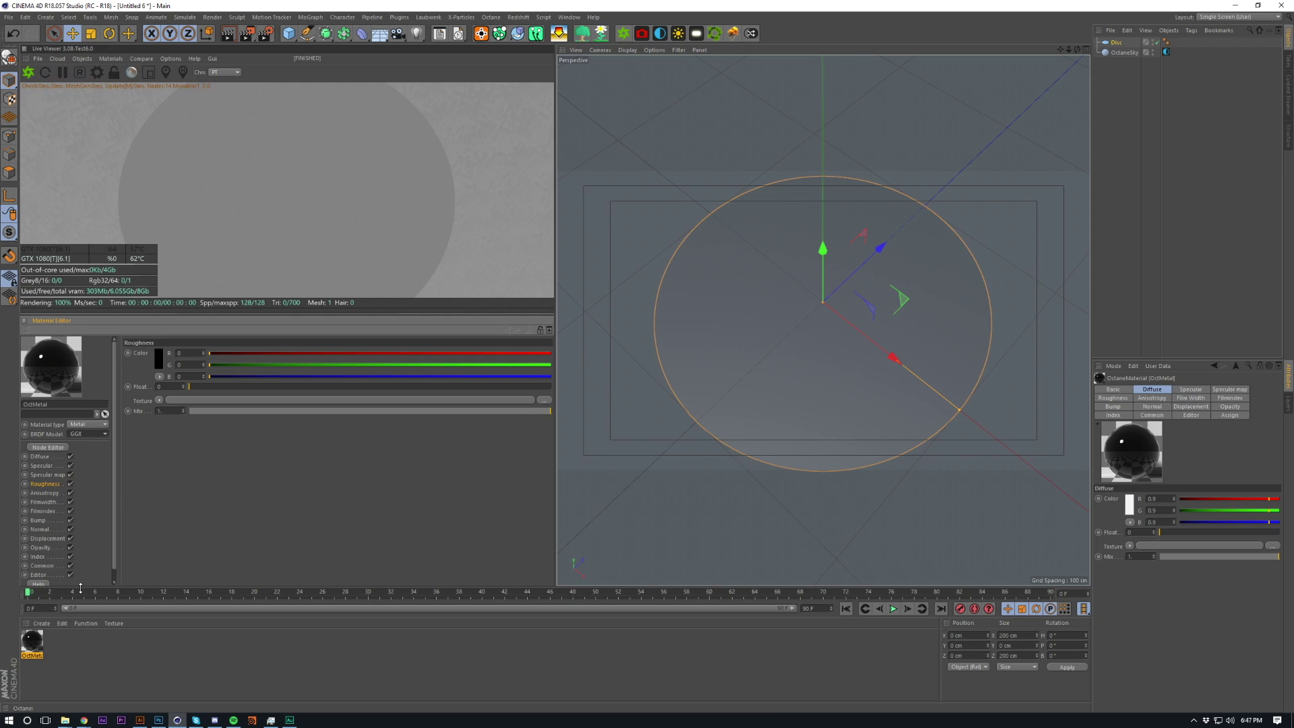
# Step: Using the aluminium values on RefractiveIndex.INFO in the browser, set the metal material's index to n 1.0972 and k 6.7942
pyautogui.click(38, 556)
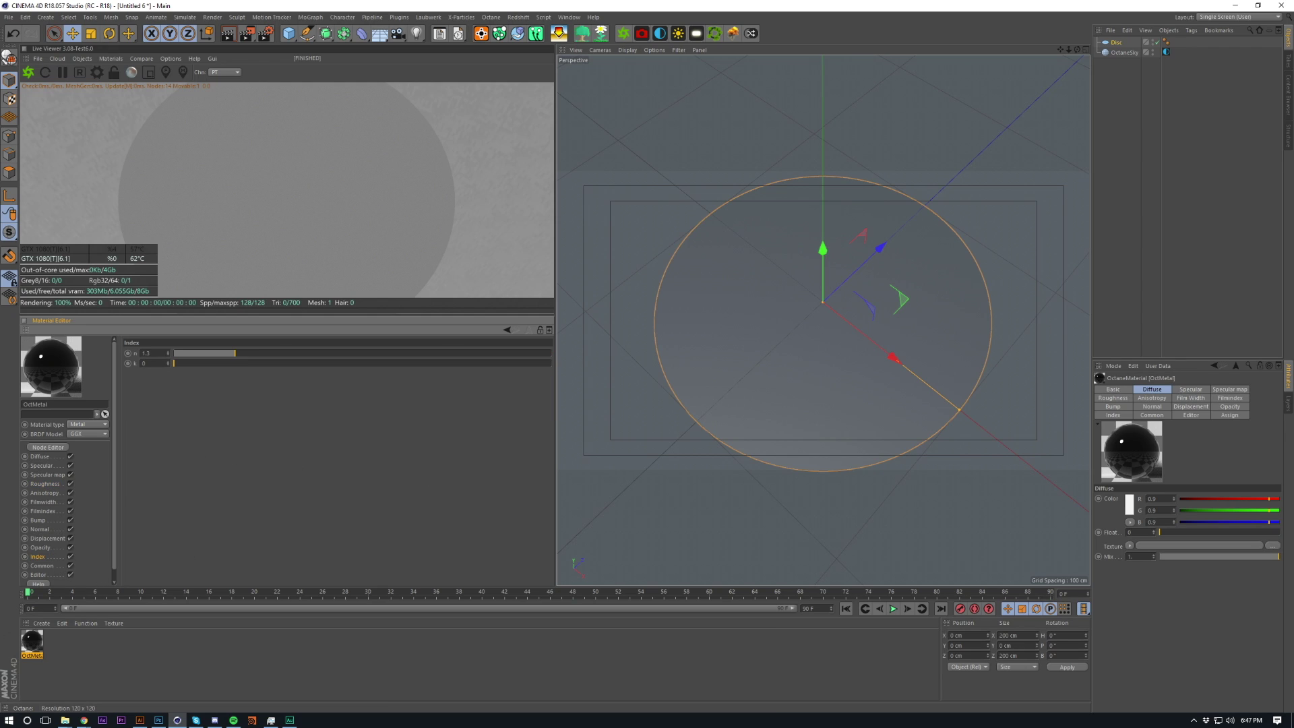
pyautogui.moveTo(1293, 431); pyautogui.dragTo(775, 2)
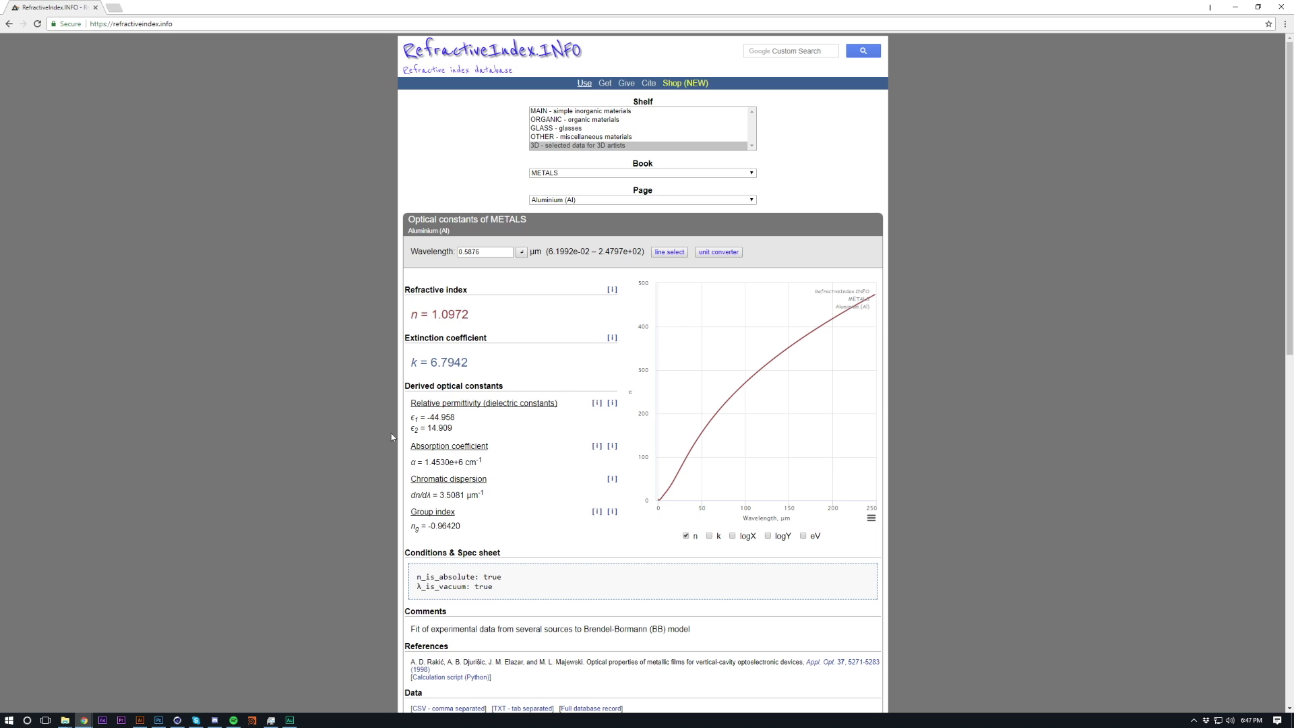
pyautogui.doubleClick(449, 314)
pyautogui.hotkey('ctrl', 'c')
pyautogui.moveTo(326, 5); pyautogui.dragTo(1293, 431)
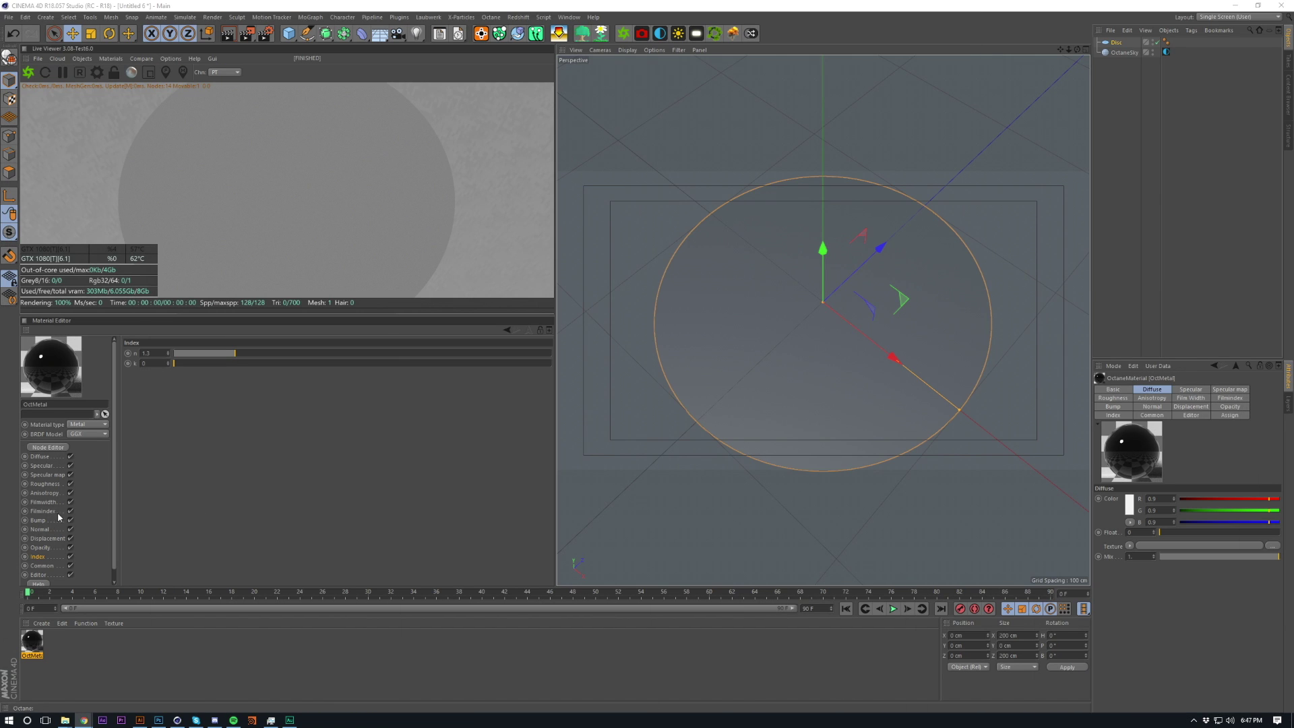
pyautogui.doubleClick(146, 353)
pyautogui.hotkey('ctrl', 'v')
pyautogui.click(413, 468)
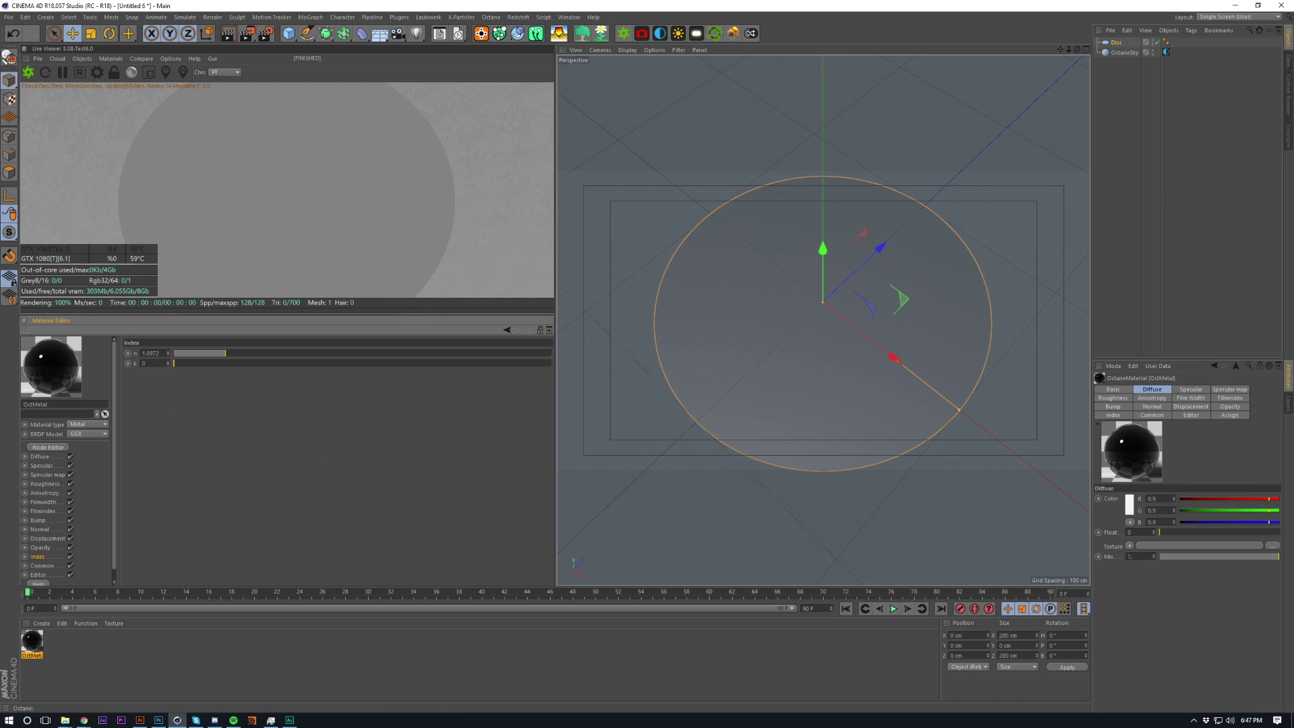
pyautogui.doubleClick(146, 363)
pyautogui.write('6.7942')
pyautogui.click(236, 448)
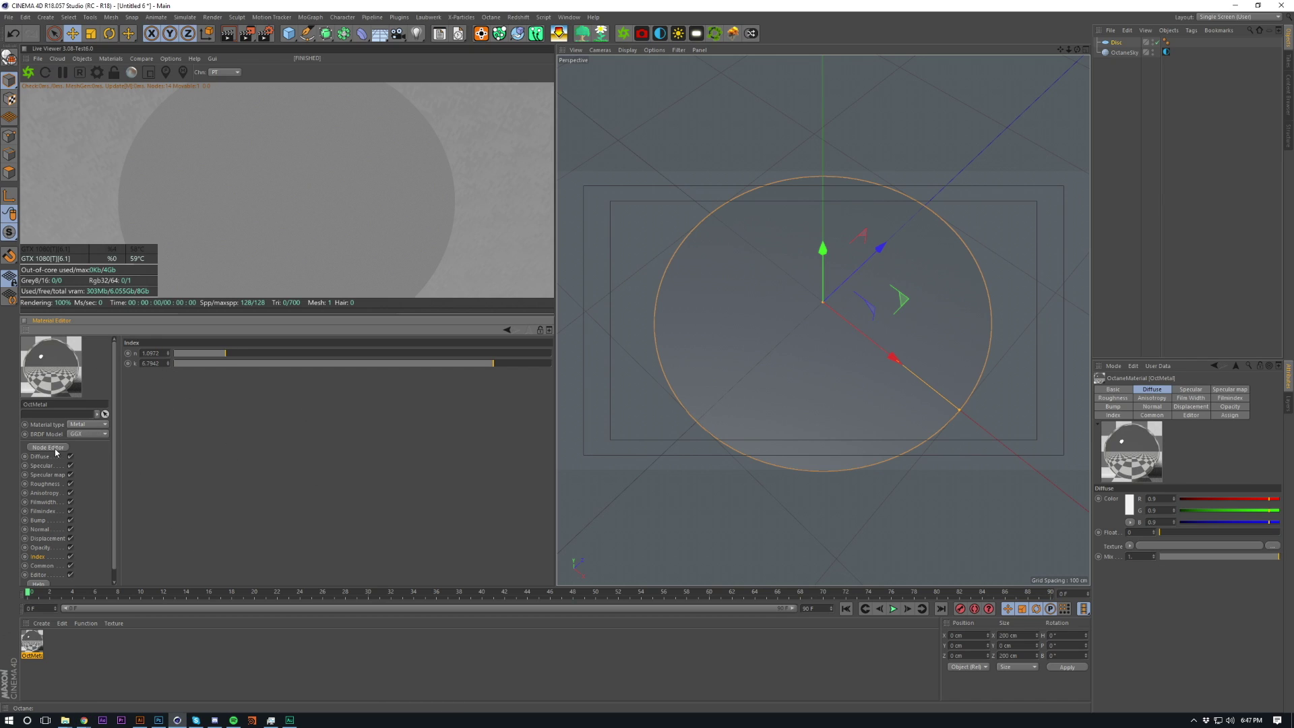
# Step: Set the metal's roughness to about 0.3 and apply the material to the disc
pyautogui.click(44, 484)
pyautogui.moveTo(206, 388); pyautogui.dragTo(296, 388)
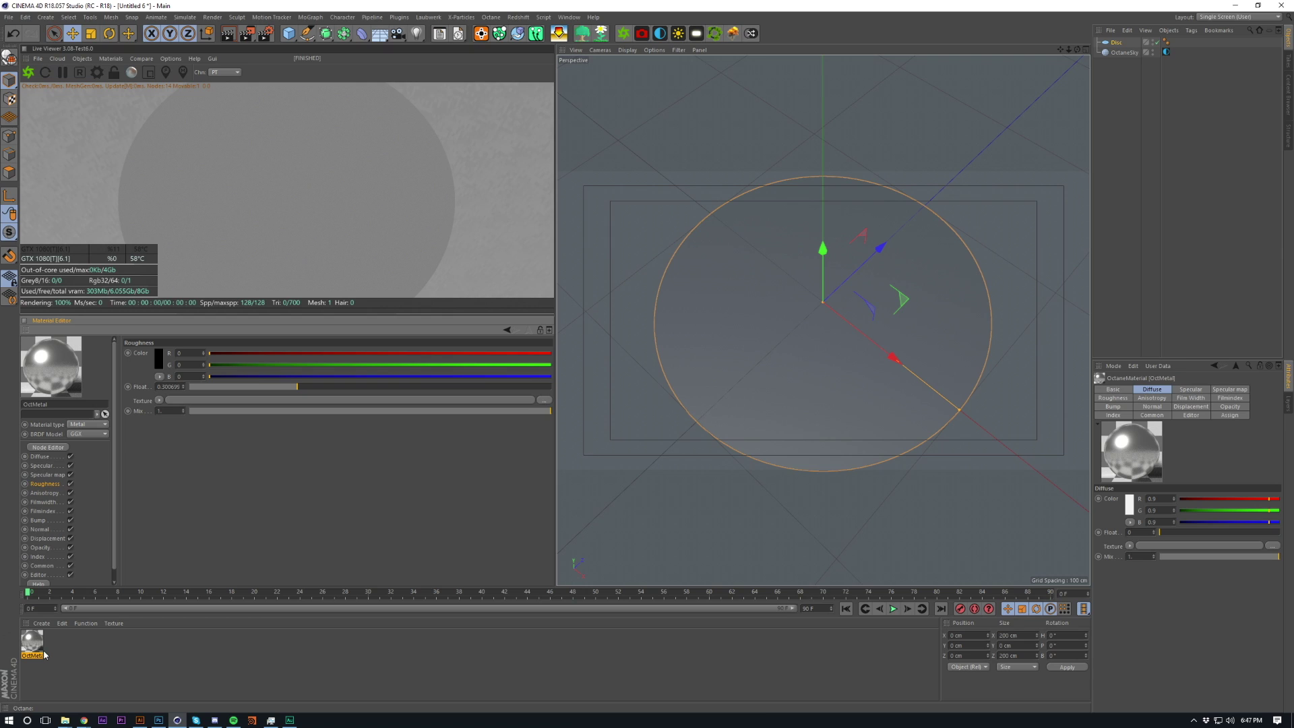
pyautogui.moveTo(31, 641); pyautogui.dragTo(323, 198)
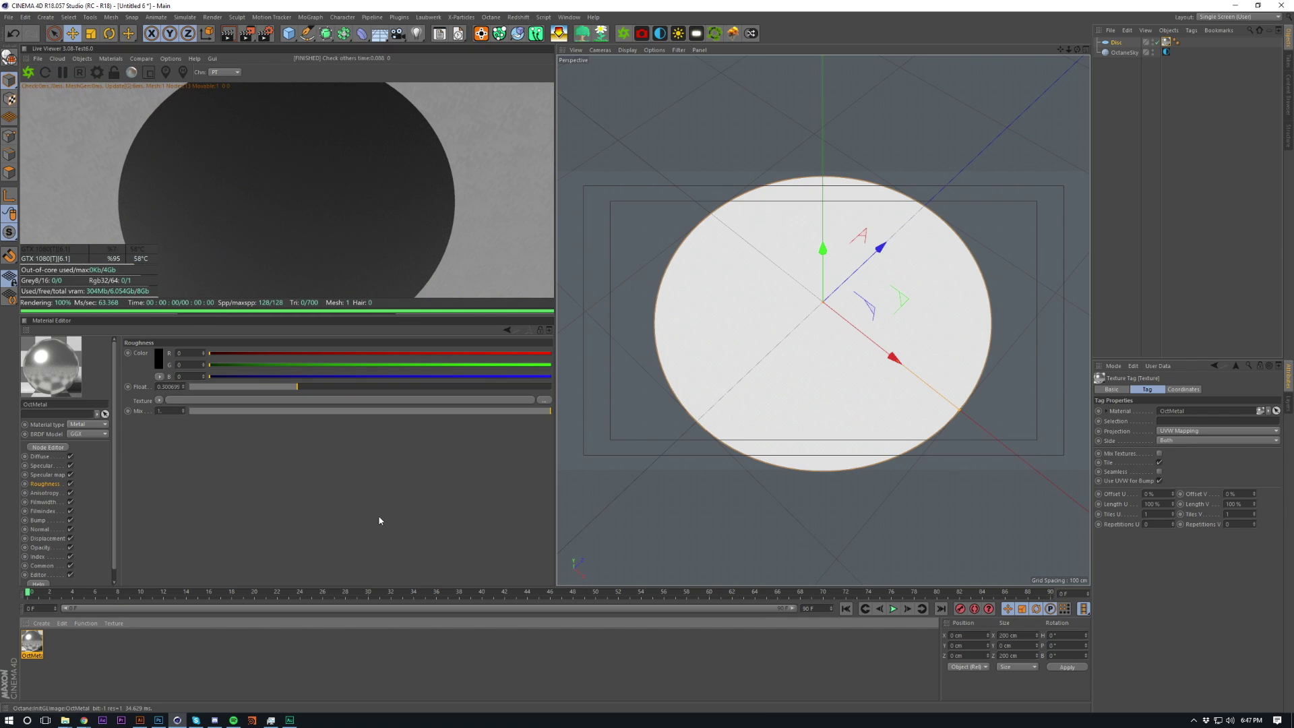
# Step: Set the metal's roughness to 0 and its anisotropy to 0.52
pyautogui.moveTo(240, 386); pyautogui.dragTo(182, 387)
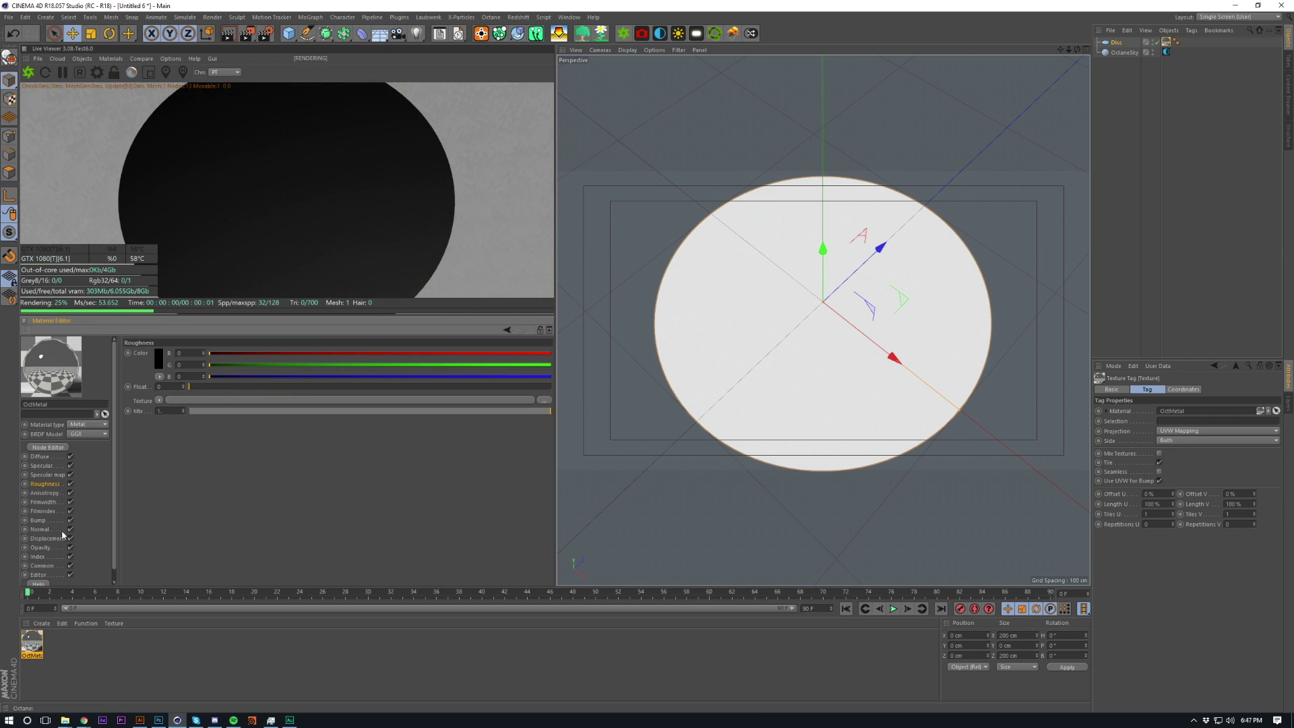
pyautogui.click(45, 493)
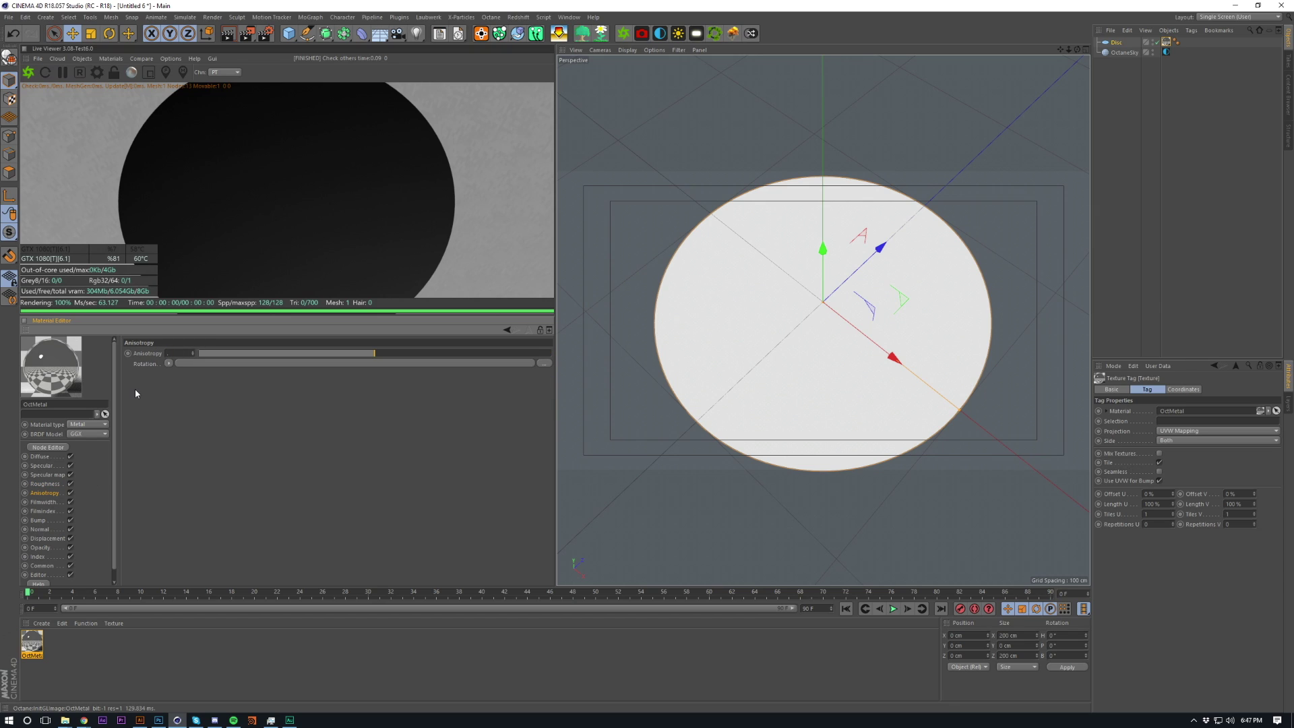
pyautogui.write('.52')
pyautogui.press('Return')
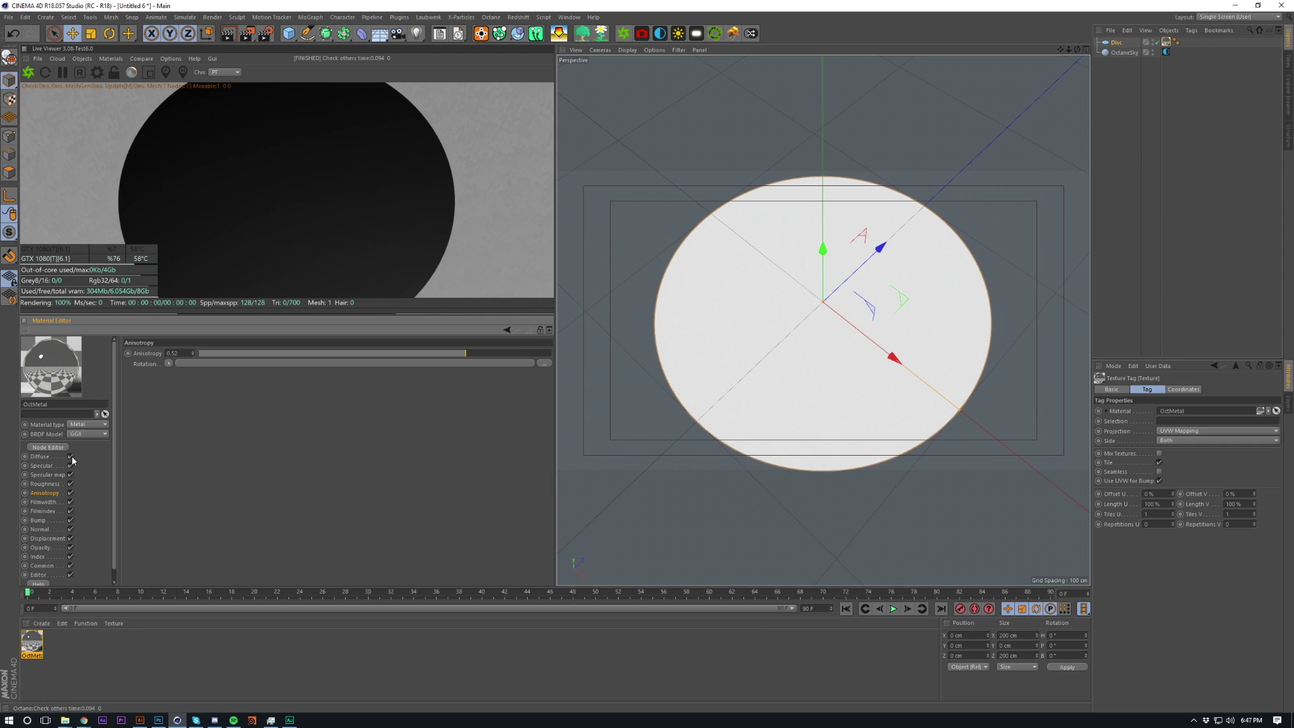
# Step: Raise the metal material's roughness to about 0.39
pyautogui.click(47, 483)
pyautogui.click(330, 387)
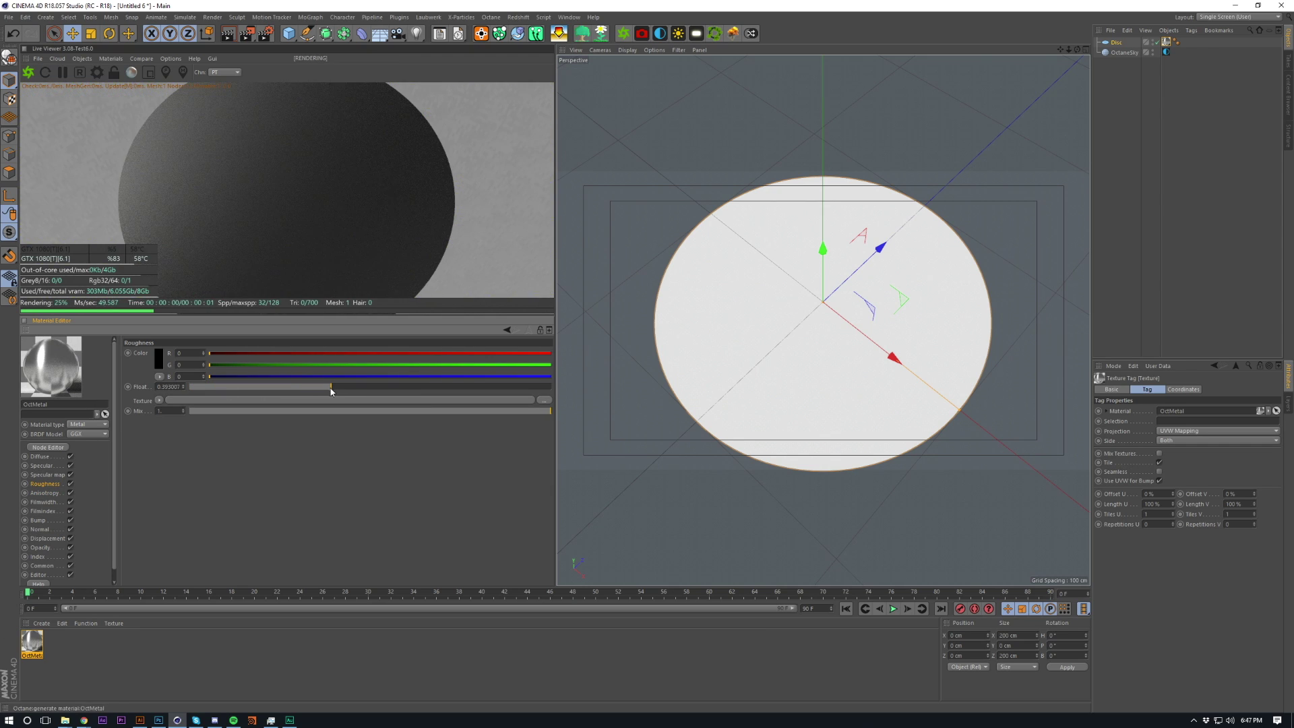
# Step: Try different anisotropy amounts on the metal to compare the render, and set the anisotropy back to 0.52
pyautogui.click(55, 495)
pyautogui.moveTo(416, 349)
pyautogui.mouseDown()
pyautogui.moveTo(378, 353)
pyautogui.moveTo(456, 357)
pyautogui.moveTo(236, 356)
pyautogui.mouseUp()
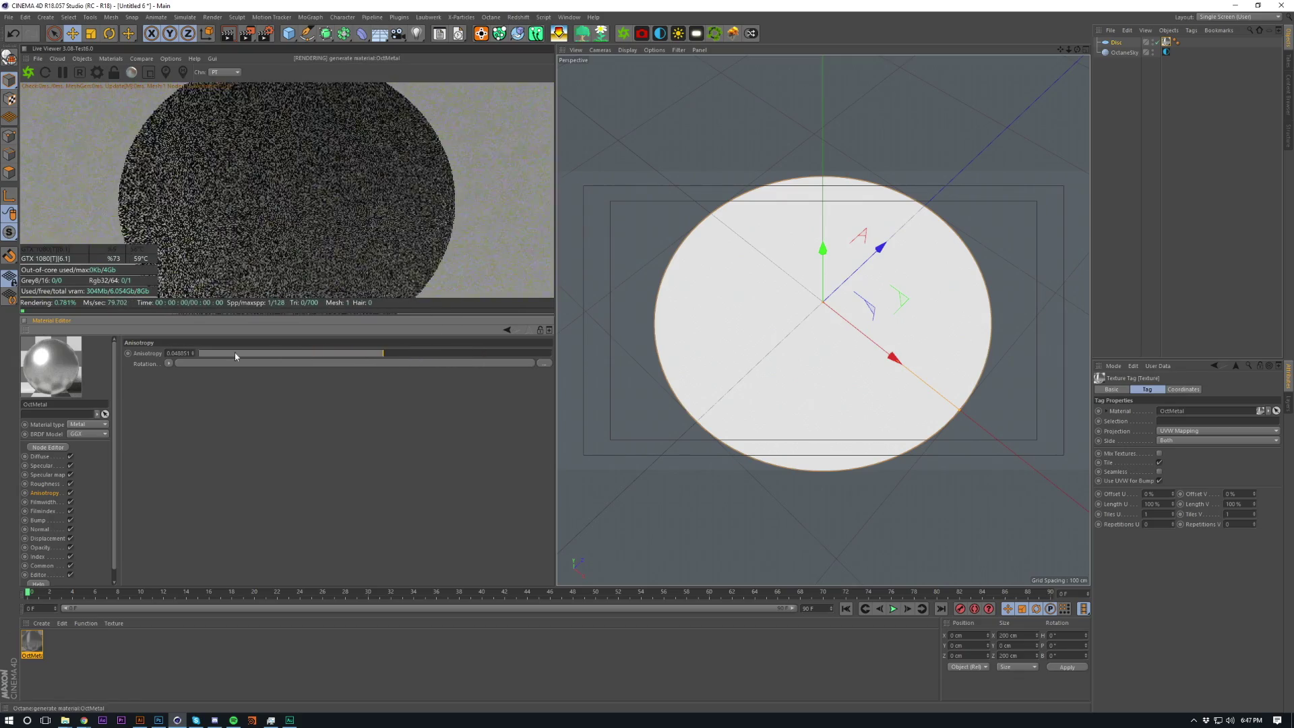
pyautogui.doubleClick(178, 353)
pyautogui.write('0.52')
pyautogui.press('Return')
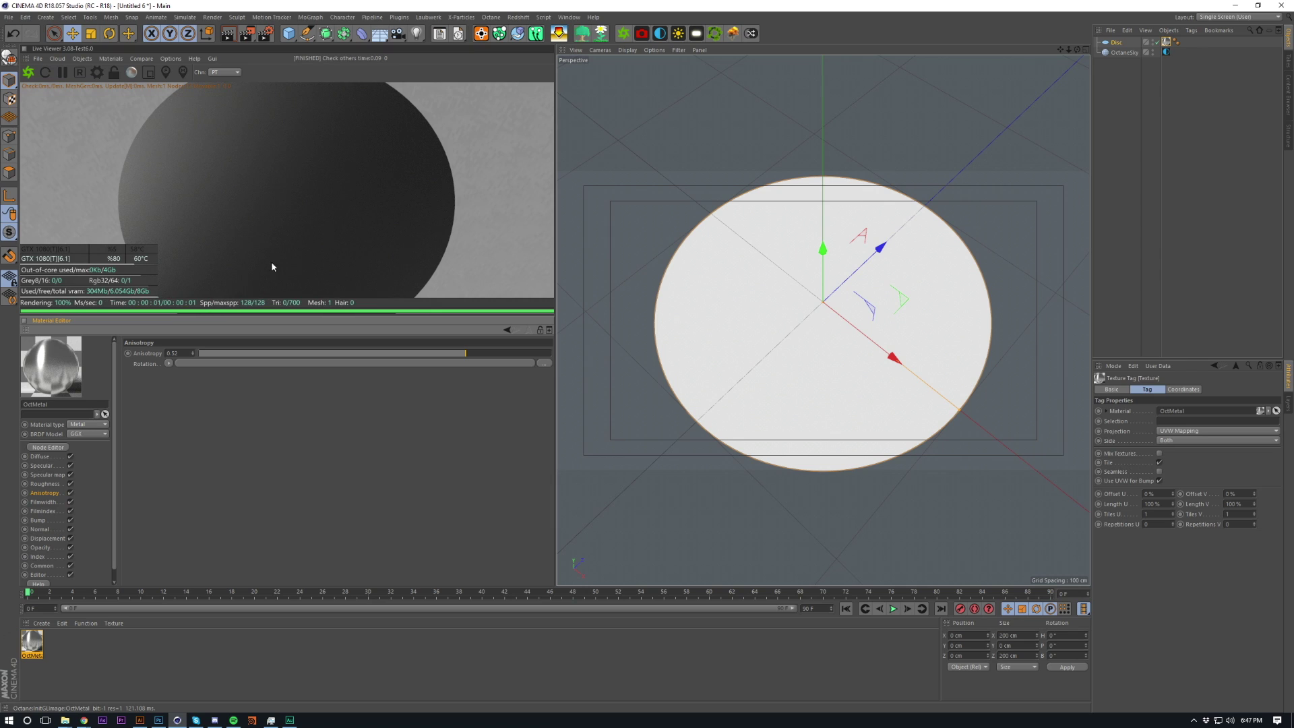
pyautogui.click(42, 485)
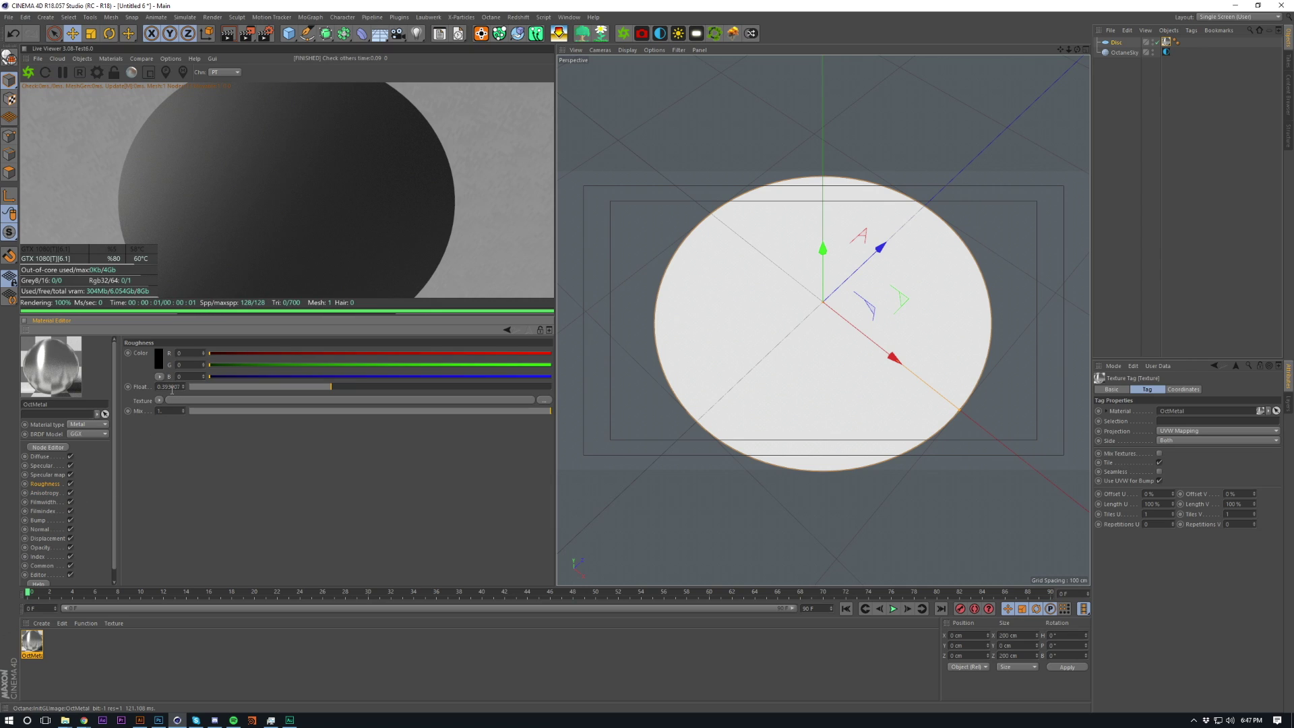
# Step: Open the metal material in the Octane Node Editor, dock that window beside the live render, and reposition the material node for working room
pyautogui.click(46, 448)
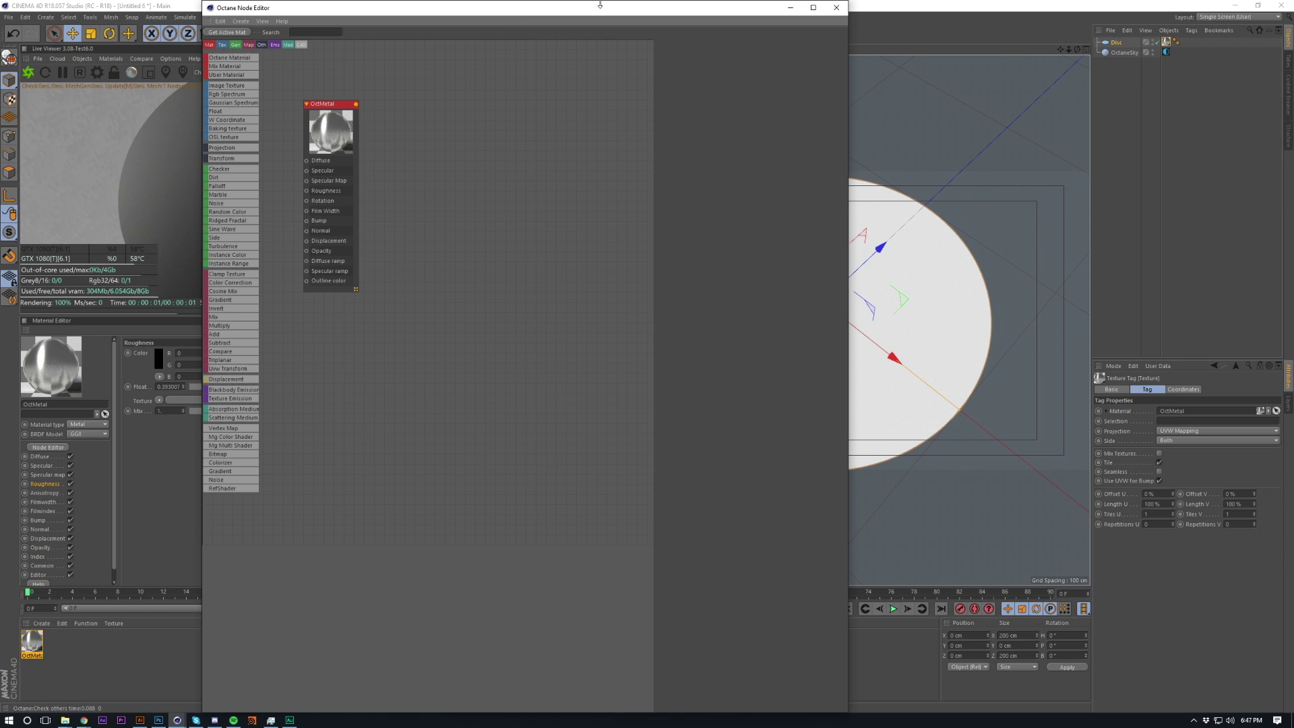
pyautogui.moveTo(602, 15); pyautogui.dragTo(1293, 134)
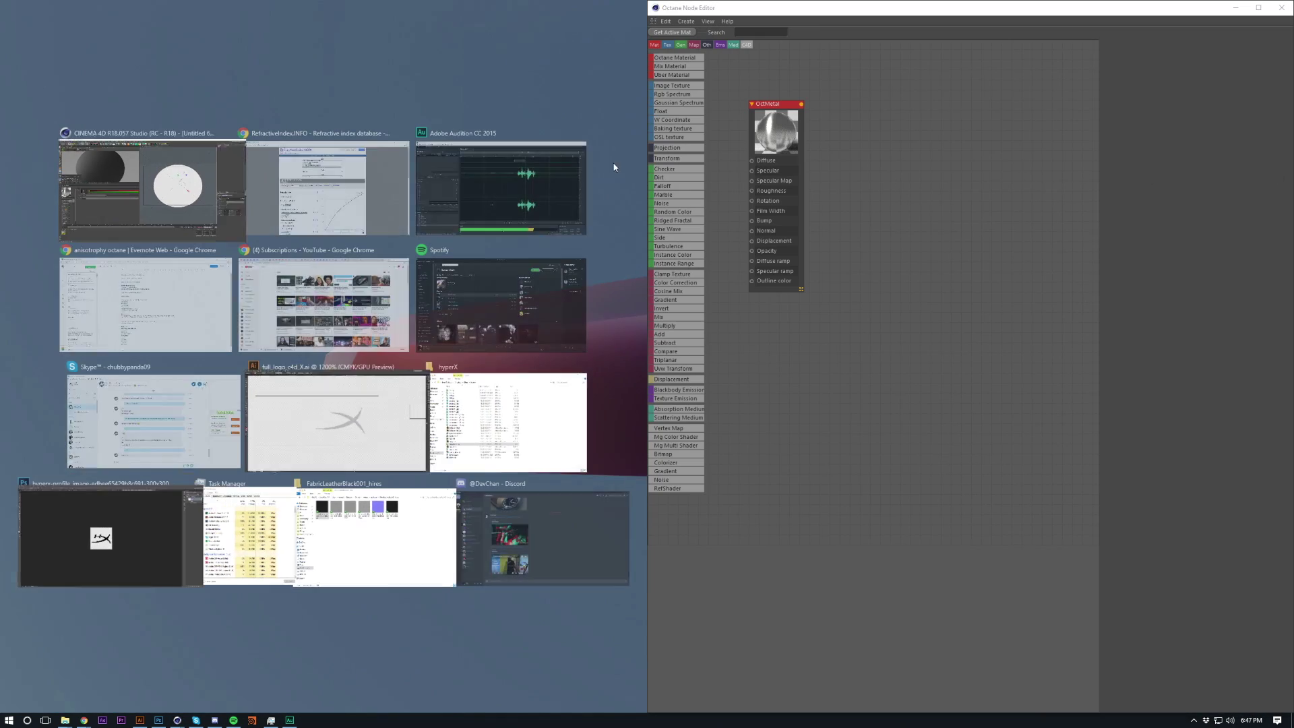
pyautogui.click(501, 124)
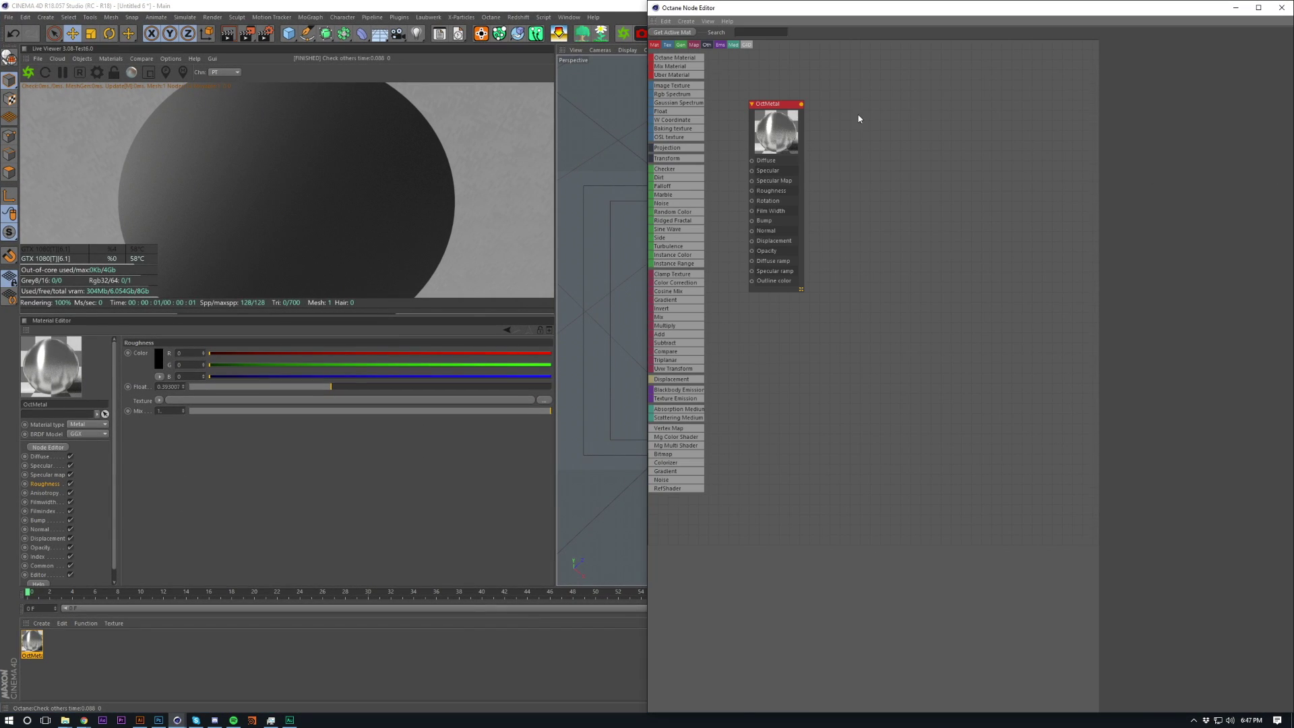
pyautogui.moveTo(859, 118); pyautogui.dragTo(1060, 279, button='middle')
pyautogui.moveTo(836, 257); pyautogui.dragTo(889, 258, button='middle')
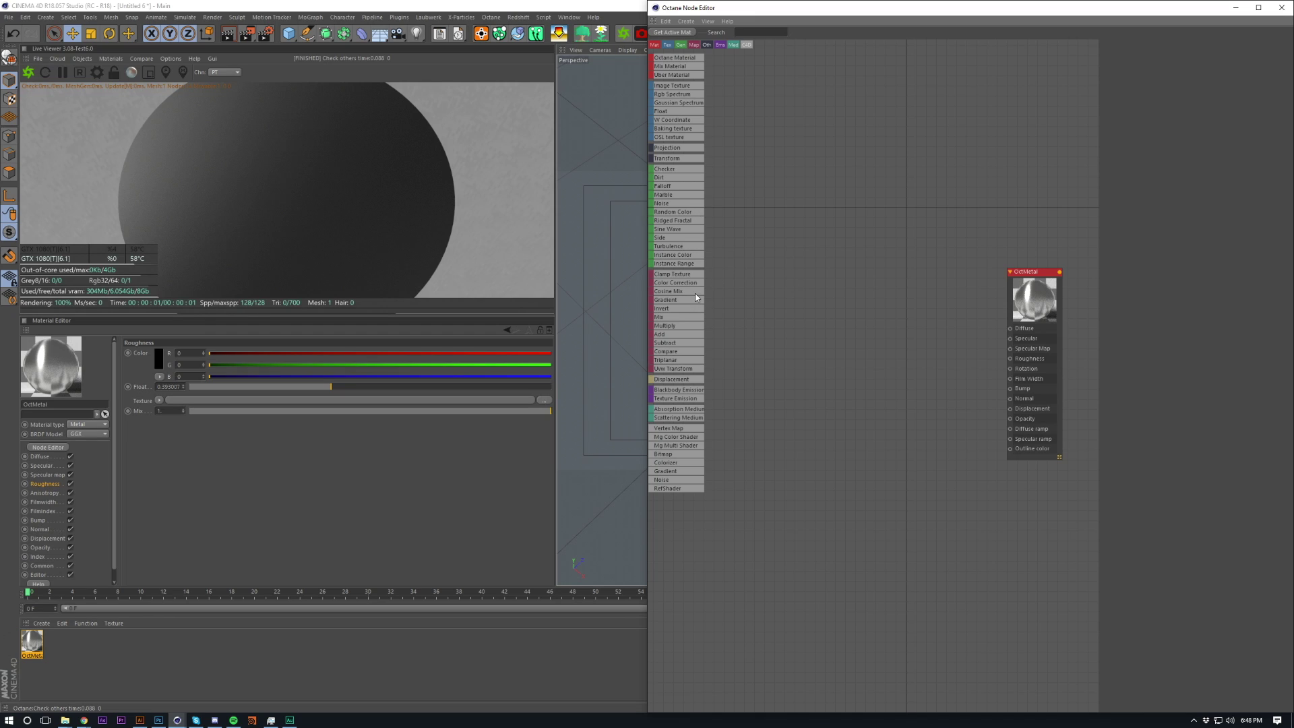
pyautogui.click(290, 720)
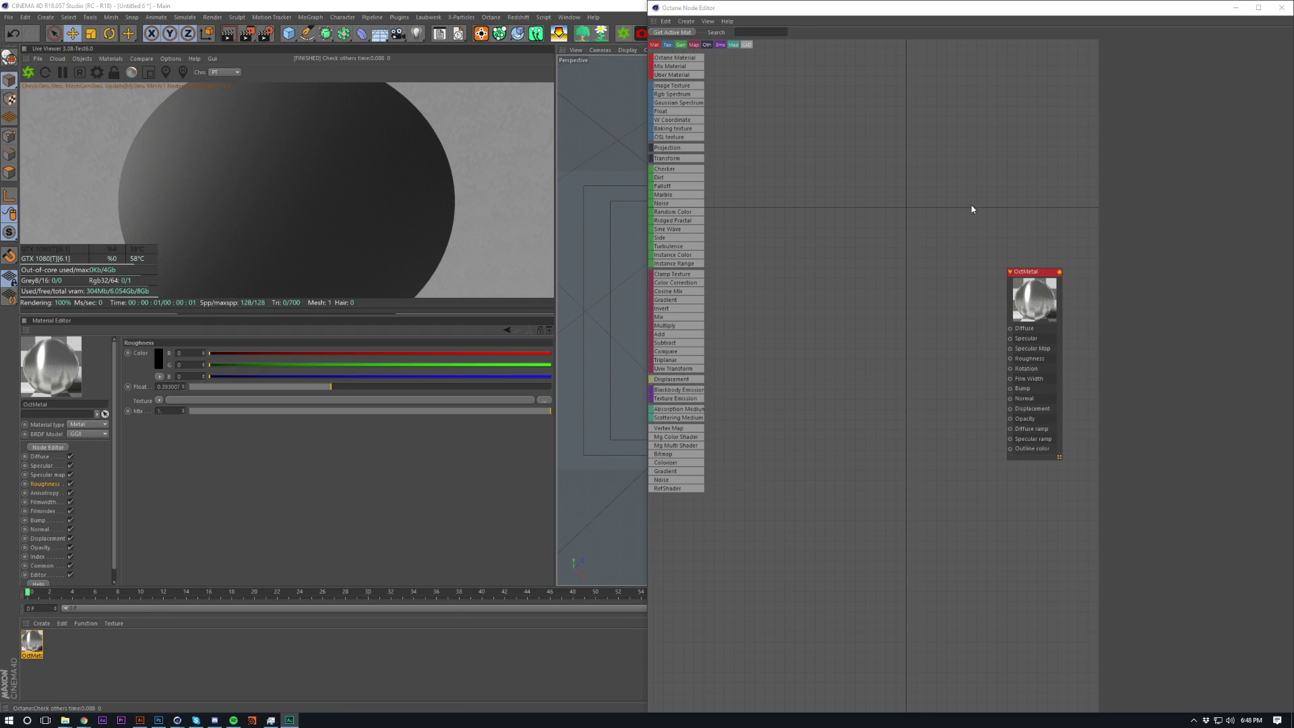
# Step: Add a Noise node with octaves 16, gamma 1.4 and contrast 0.23, and connect it to the metal's Roughness input
pyautogui.click(664, 203)
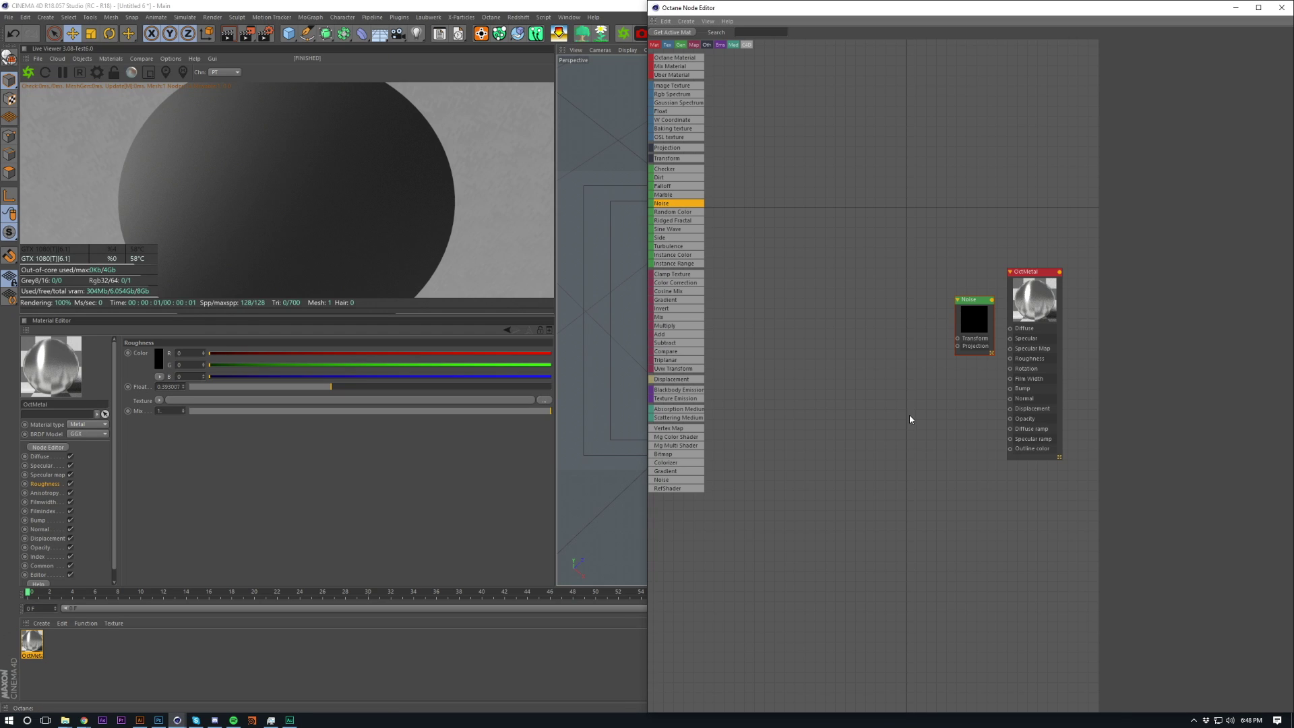
pyautogui.click(974, 322)
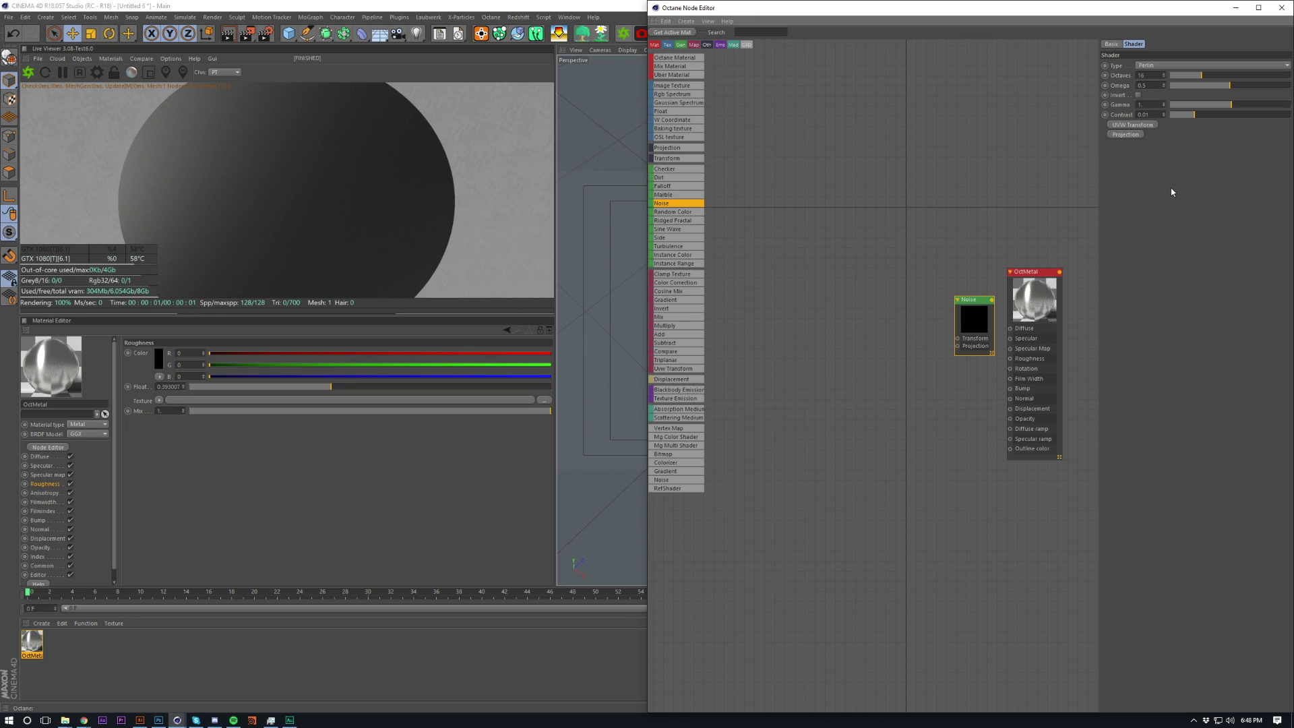
pyautogui.click(1151, 105)
pyautogui.moveTo(1155, 116); pyautogui.dragTo(974, 148)
pyautogui.write('0.23')
pyautogui.press('Return')
pyautogui.moveTo(992, 299); pyautogui.dragTo(1011, 360)
pyautogui.moveTo(973, 299); pyautogui.dragTo(952, 320)
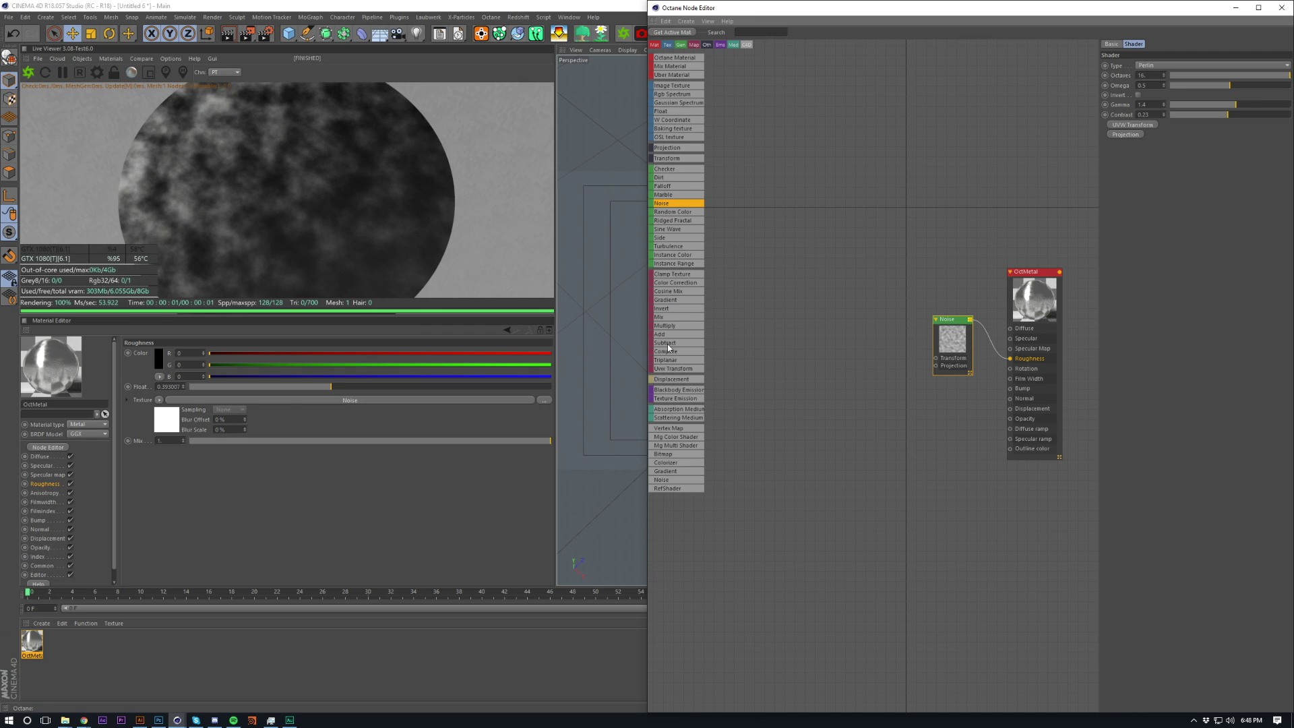
# Step: Add Texture Projection and Transform nodes to the Noise node's Projection and Transform inputs, and set the texture projection to Spherical
pyautogui.moveTo(669, 148); pyautogui.dragTo(868, 345)
pyautogui.moveTo(669, 159); pyautogui.dragTo(915, 360)
pyautogui.rightClick(898, 373)
pyautogui.click(920, 370)
pyautogui.click(914, 372)
pyautogui.click(1198, 64)
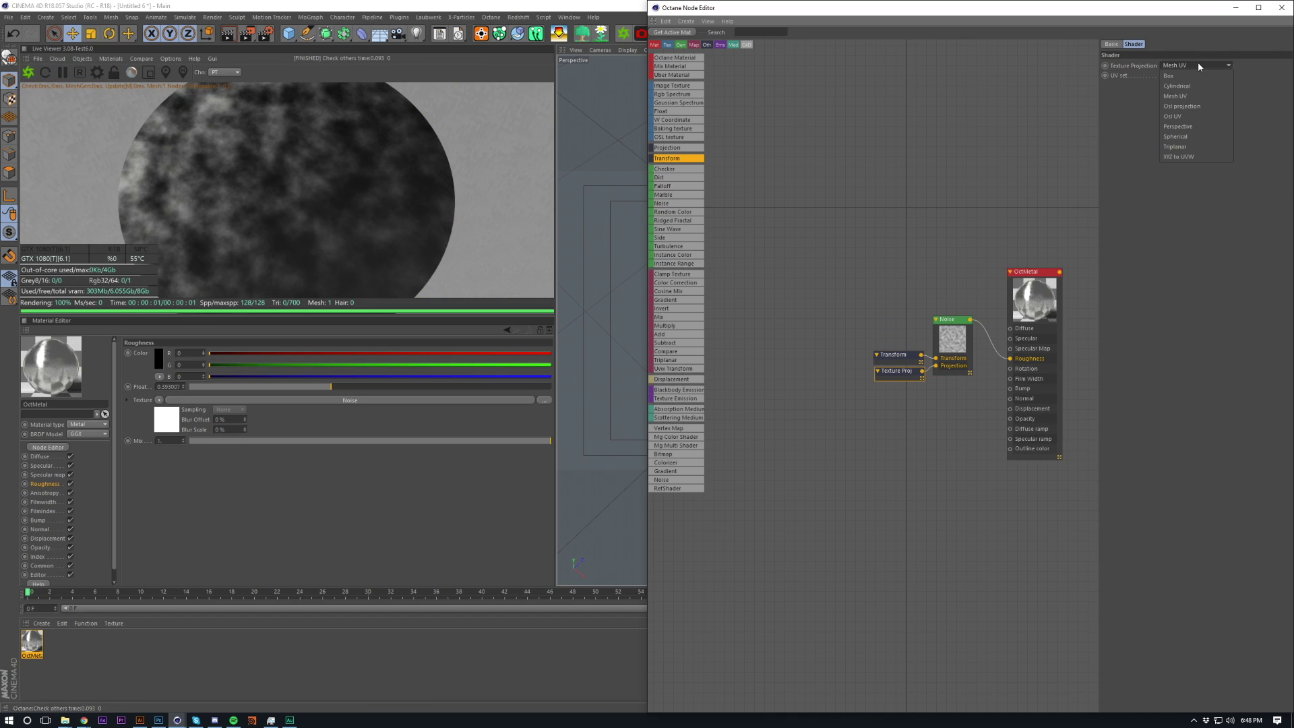
pyautogui.click(1178, 137)
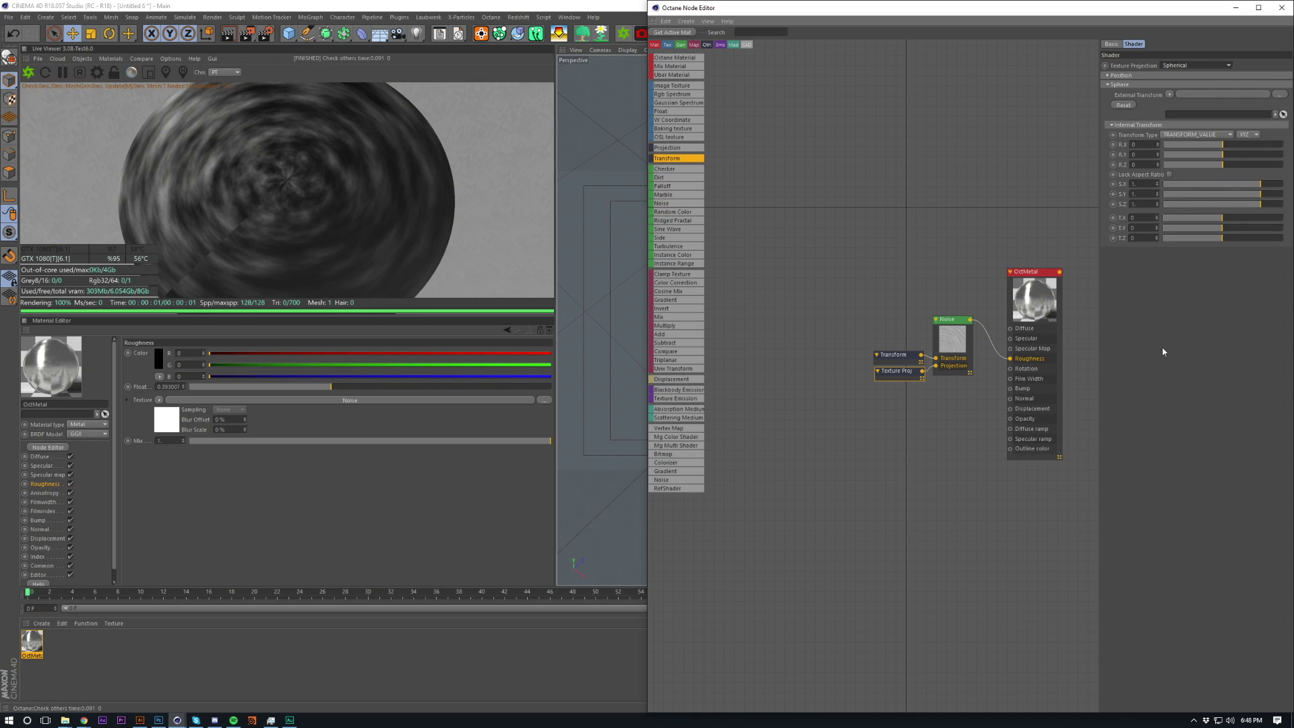
# Step: Turn off the Transform node's aspect ratio lock and set its X scale to 3.7 and Z scale to 0.35
pyautogui.moveTo(895, 377); pyautogui.dragTo(891, 379)
pyautogui.click(896, 357)
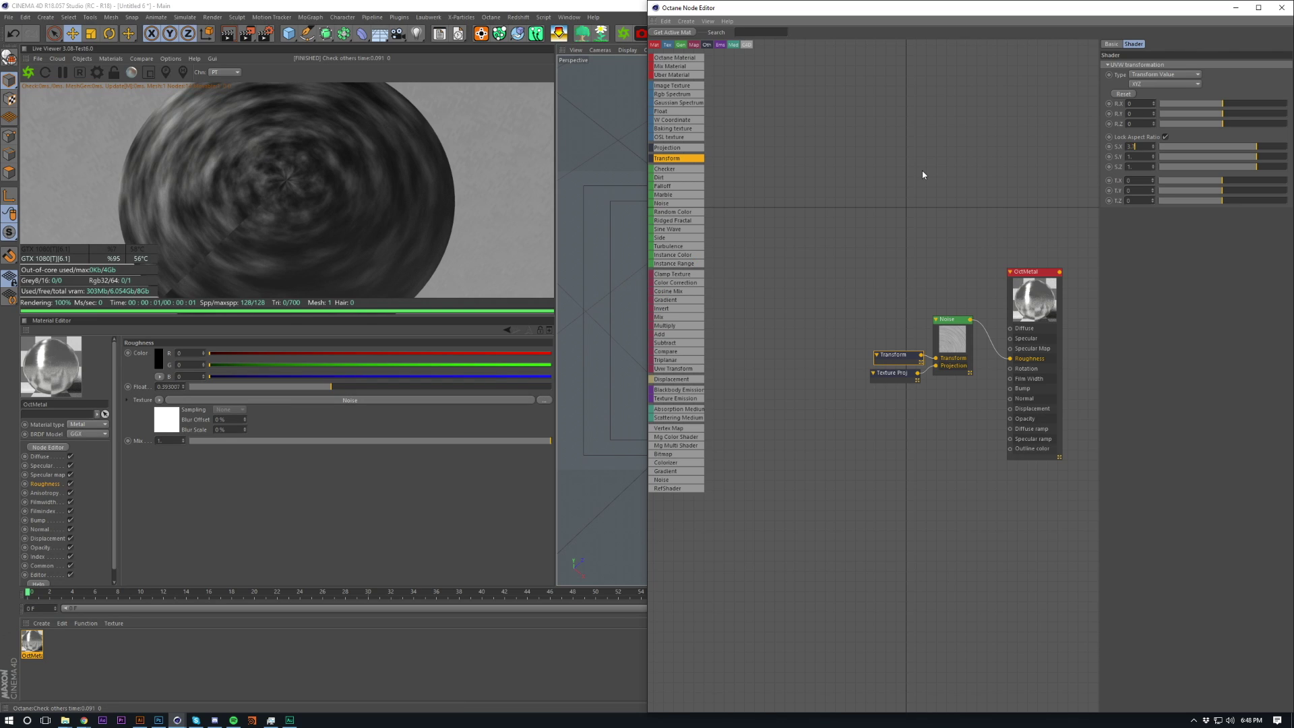
pyautogui.press('Tab')
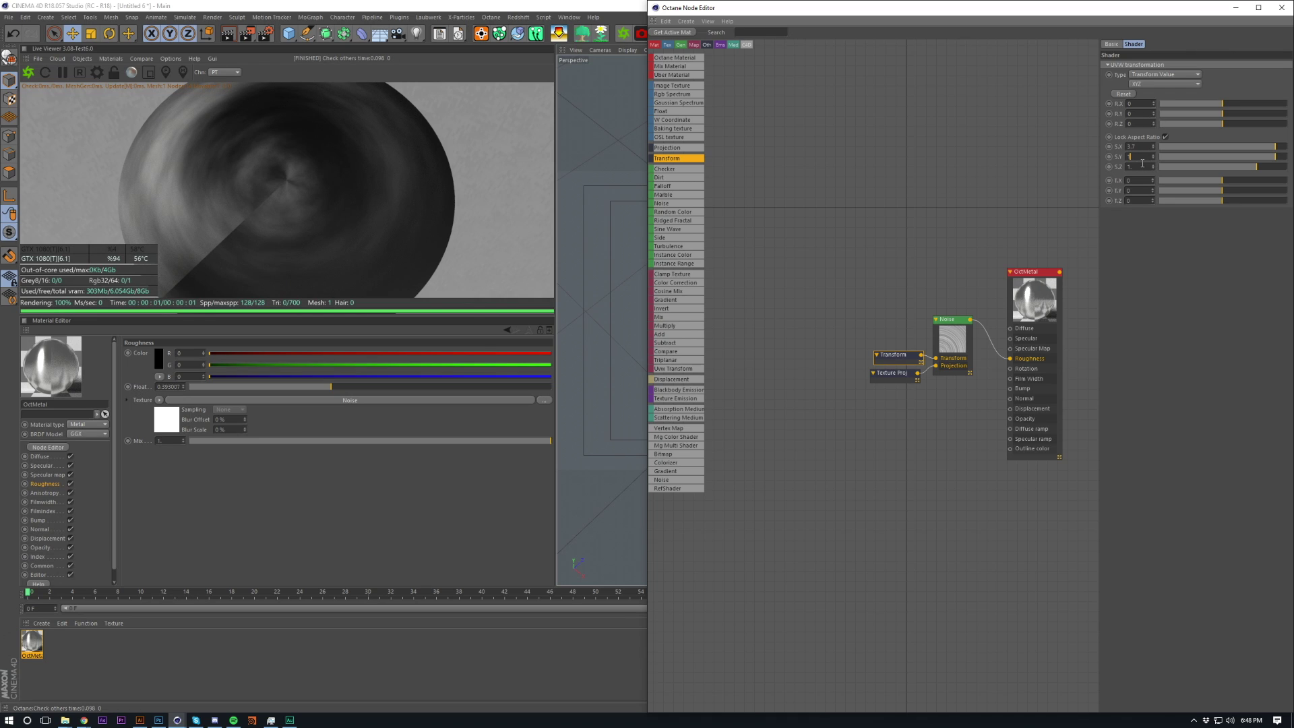
pyautogui.click(1168, 137)
pyautogui.moveTo(1139, 146); pyautogui.dragTo(963, 153)
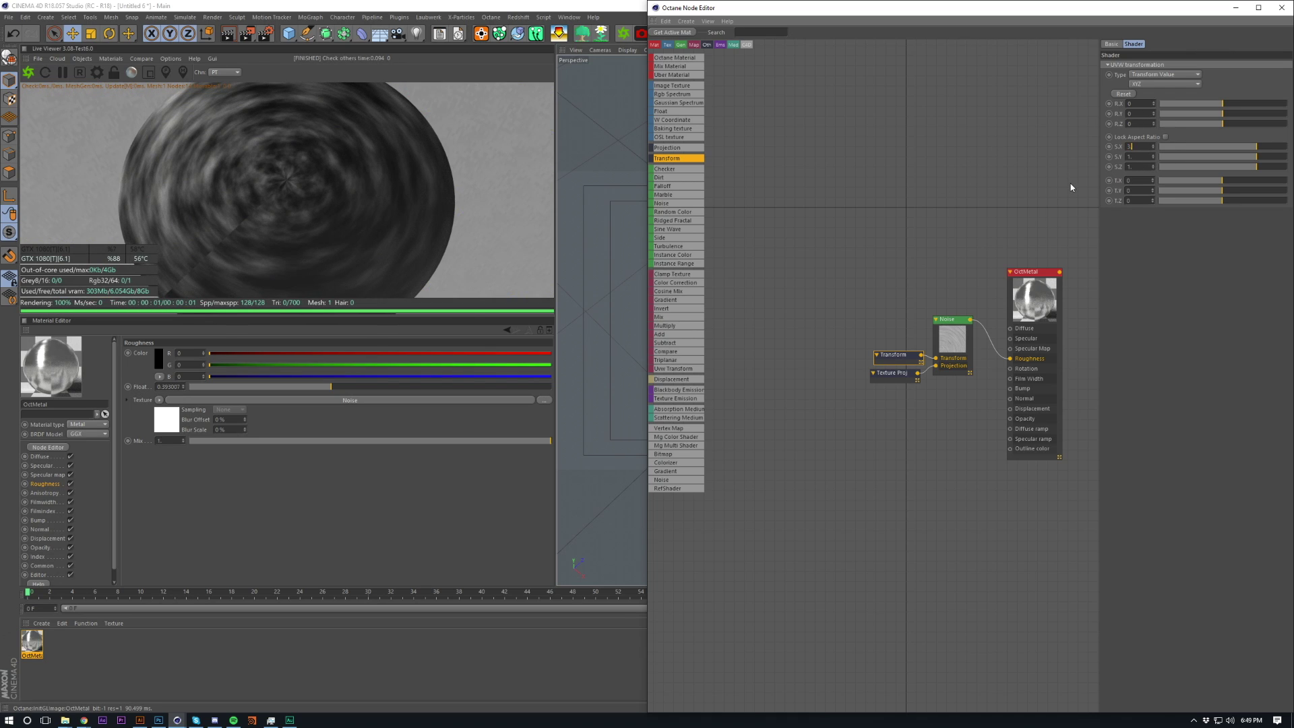
pyautogui.press('Tab')
pyautogui.press('Tab')
pyautogui.write('0.35')
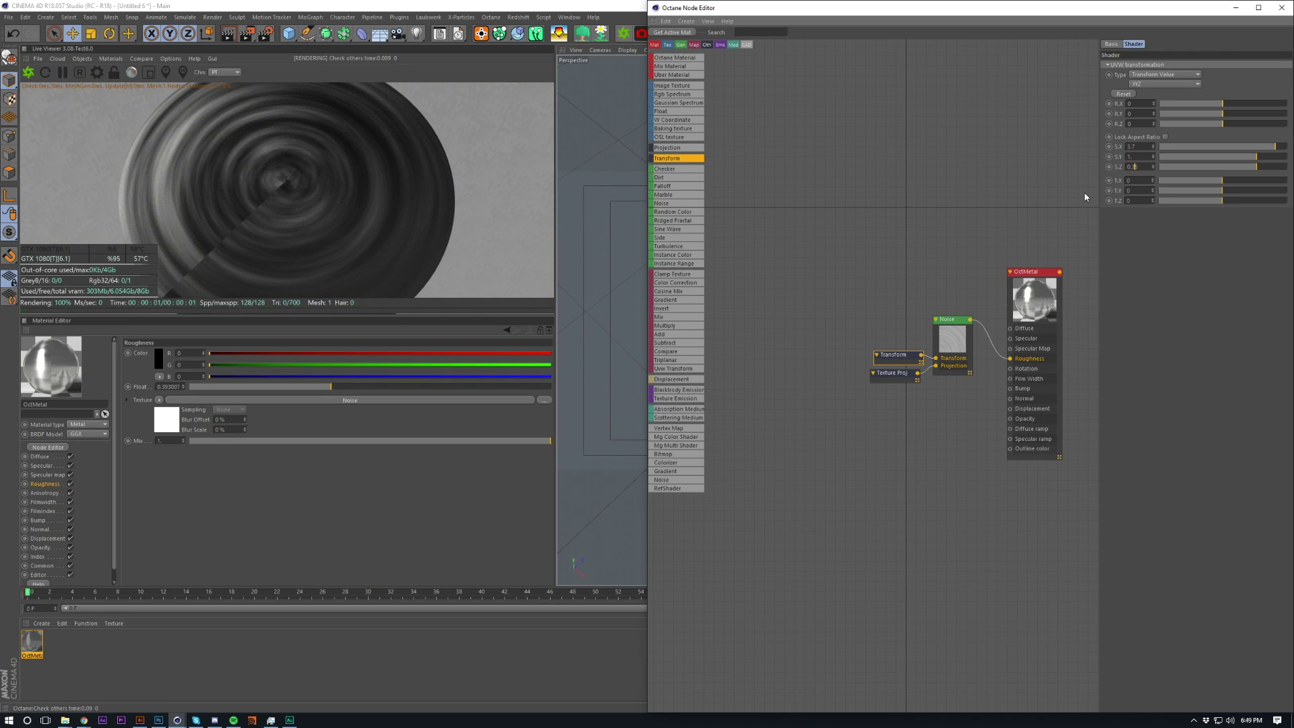
pyautogui.press('Return')
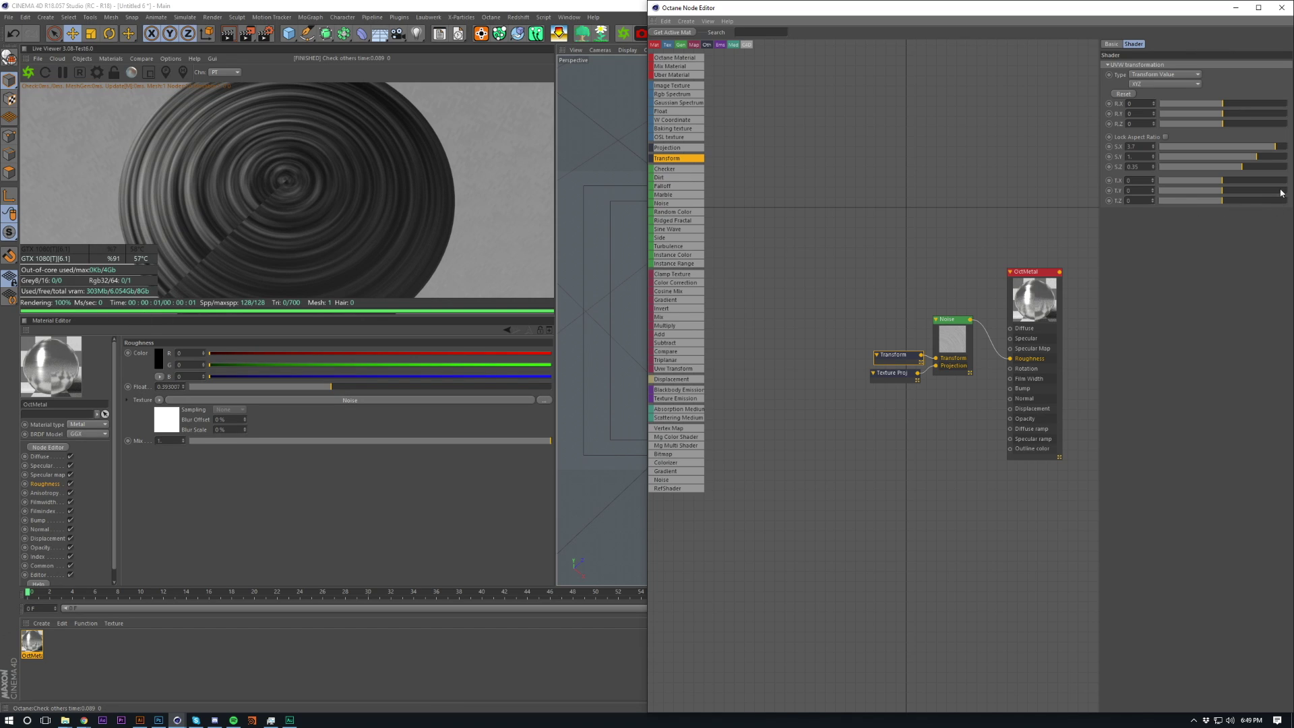
# Step: Try an X scale of 1000 on the Transform node, and set it back to 3.7
pyautogui.moveTo(1276, 148); pyautogui.dragTo(1291, 147)
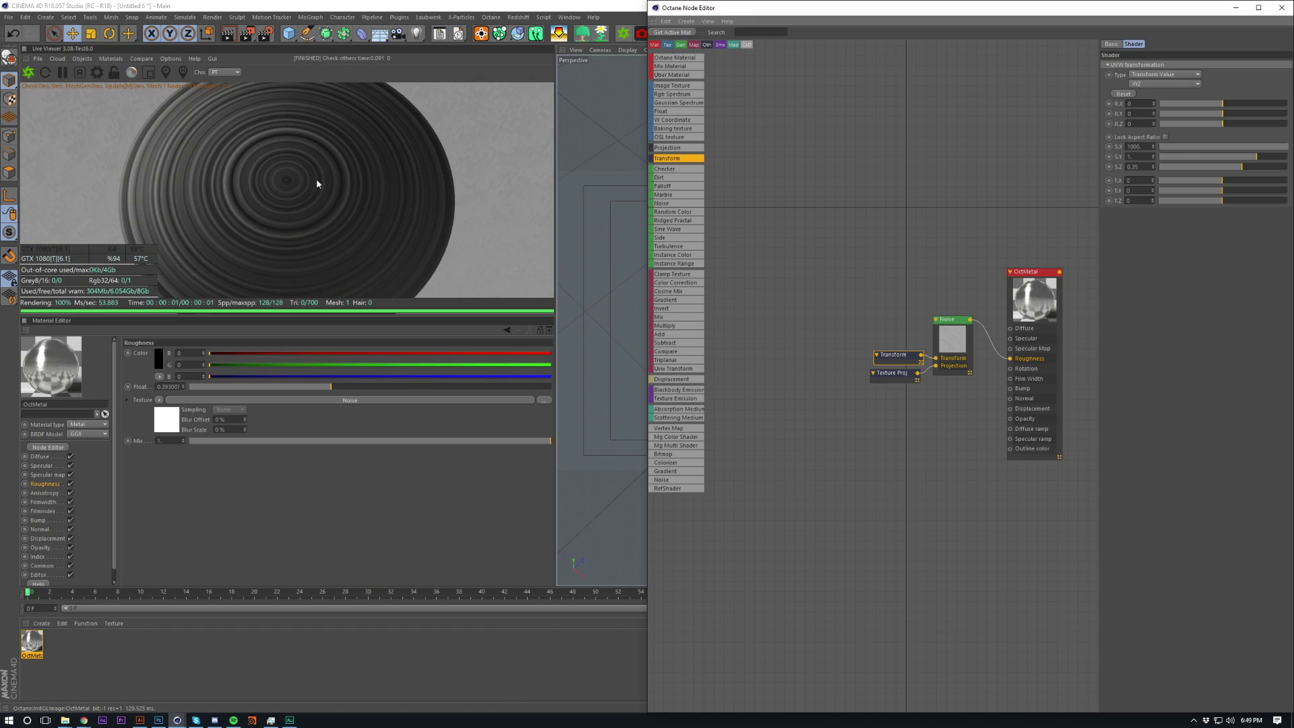
pyautogui.doubleClick(1144, 148)
pyautogui.write('3.7')
pyautogui.press('Return')
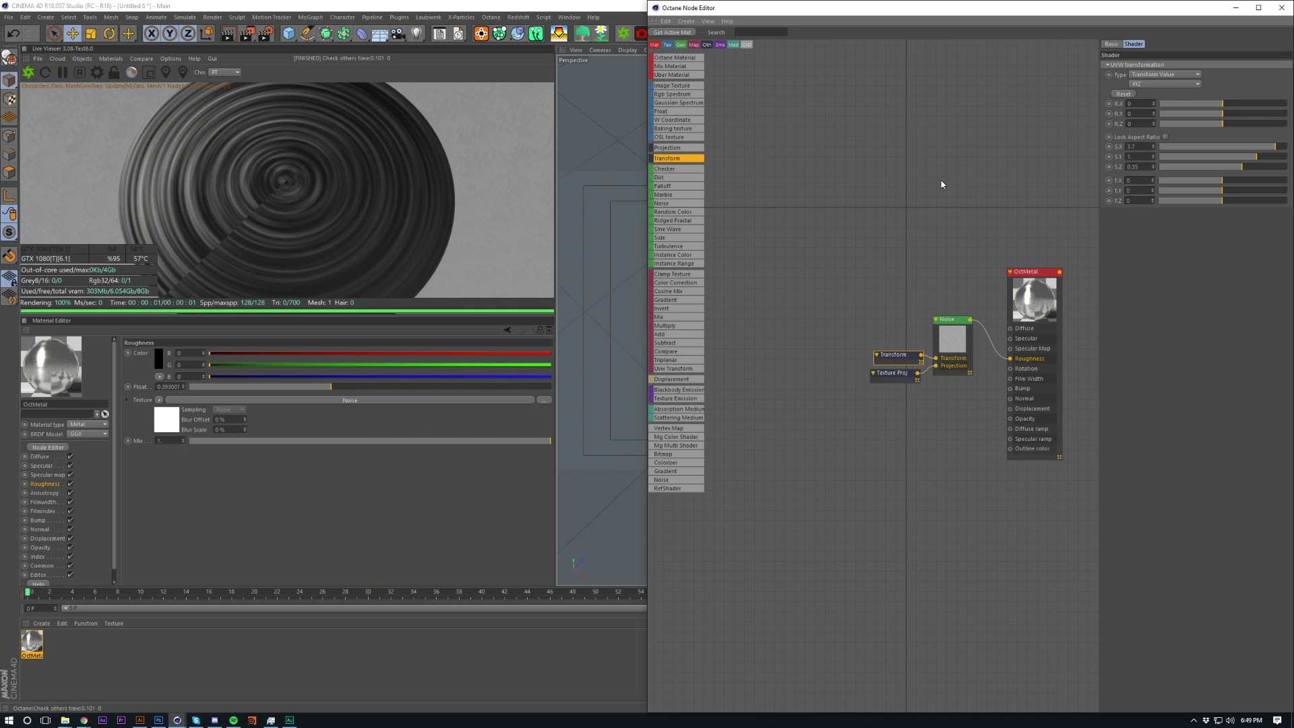
# Step: Move the Noise node group away from the metal node and duplicate it together with its Transform and Texture Projection nodes
pyautogui.moveTo(861, 323); pyautogui.dragTo(963, 389)
pyautogui.moveTo(954, 337); pyautogui.dragTo(893, 316)
pyautogui.click(850, 294)
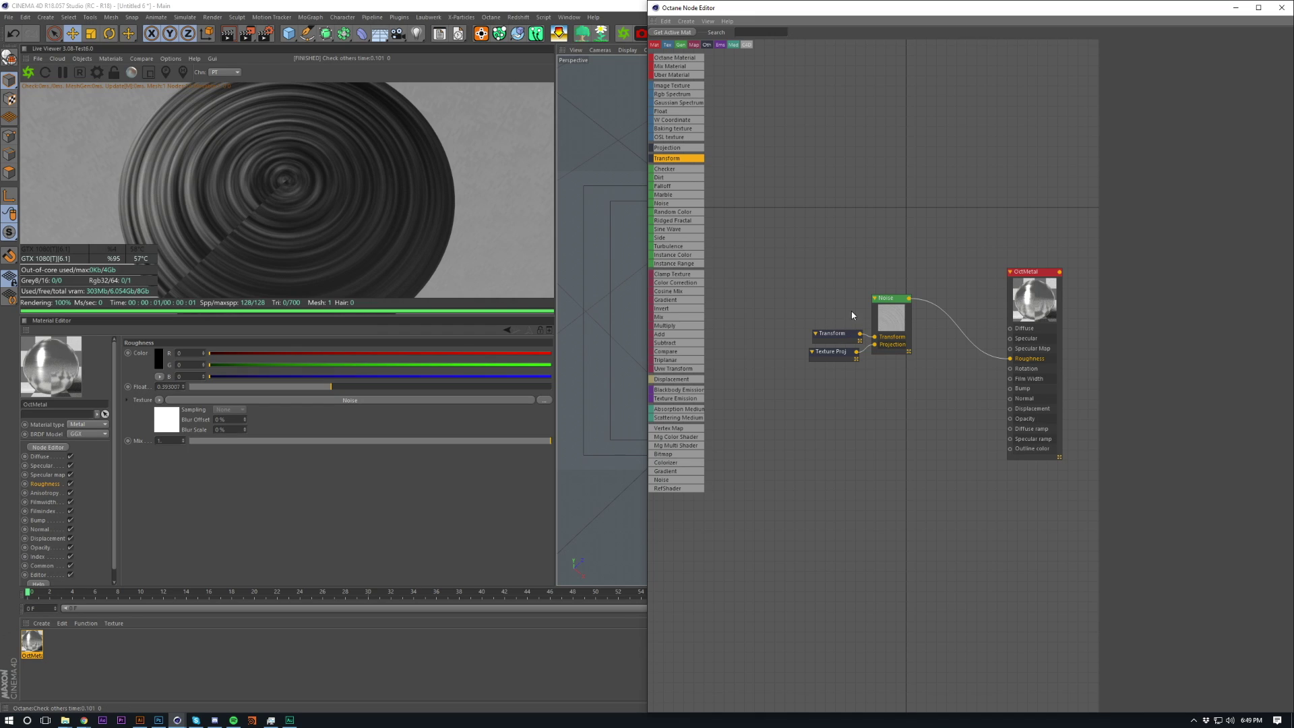
pyautogui.moveTo(851, 315); pyautogui.dragTo(1009, 358)
pyautogui.hotkey('ctrl', 'c')
pyautogui.hotkey('ctrl', 'v')
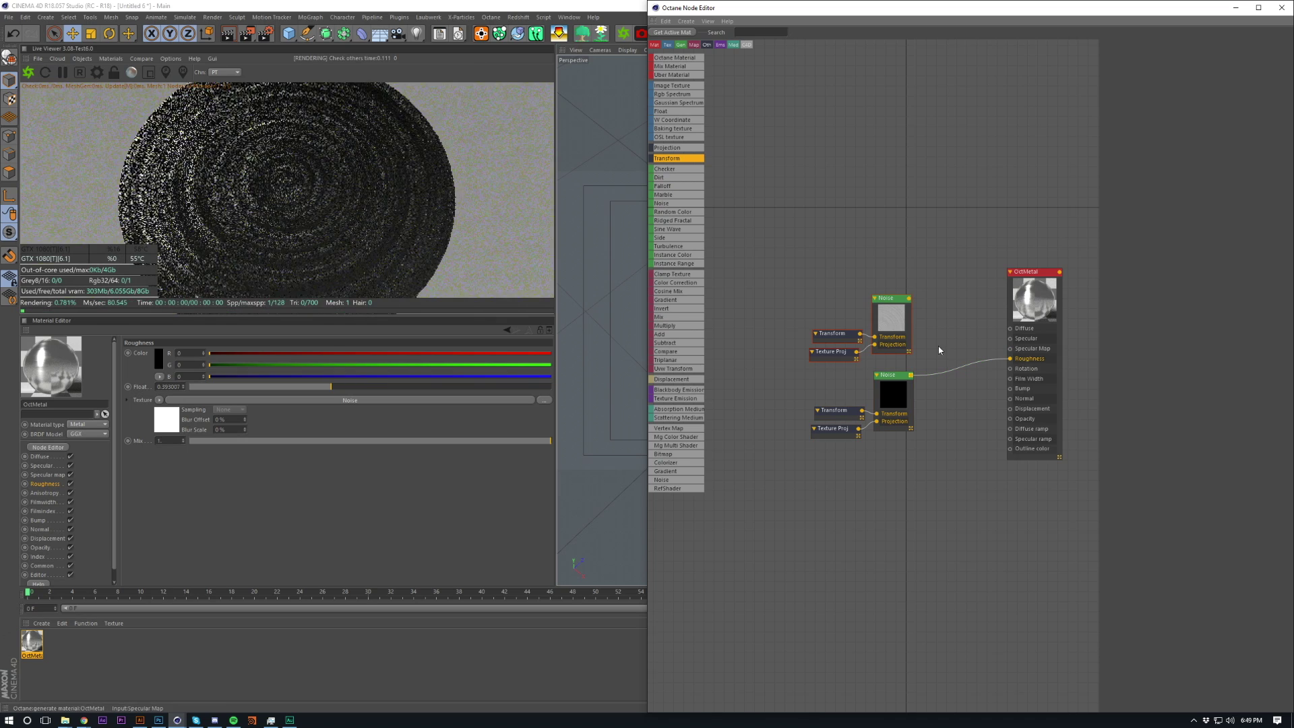
# Step: Set the X rotation of the lower noise's spherical texture projection to 180
pyautogui.click(833, 429)
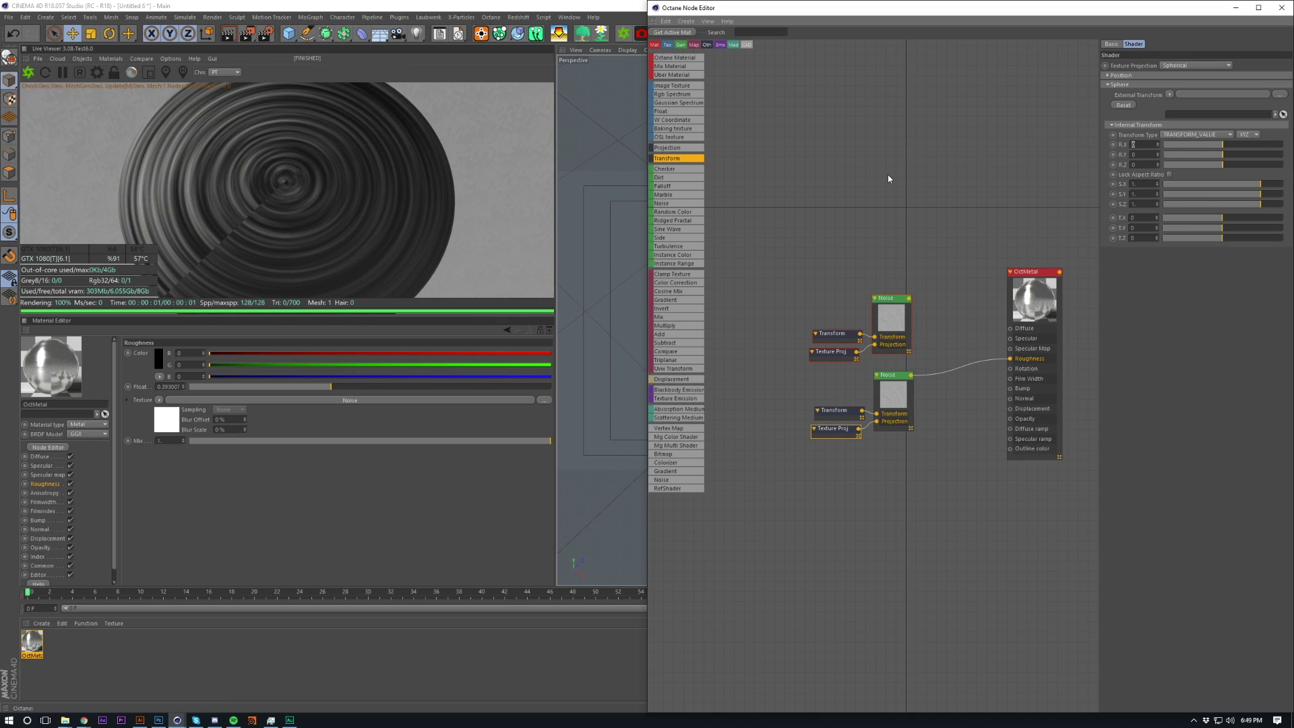
pyautogui.write('180')
pyautogui.press('Return')
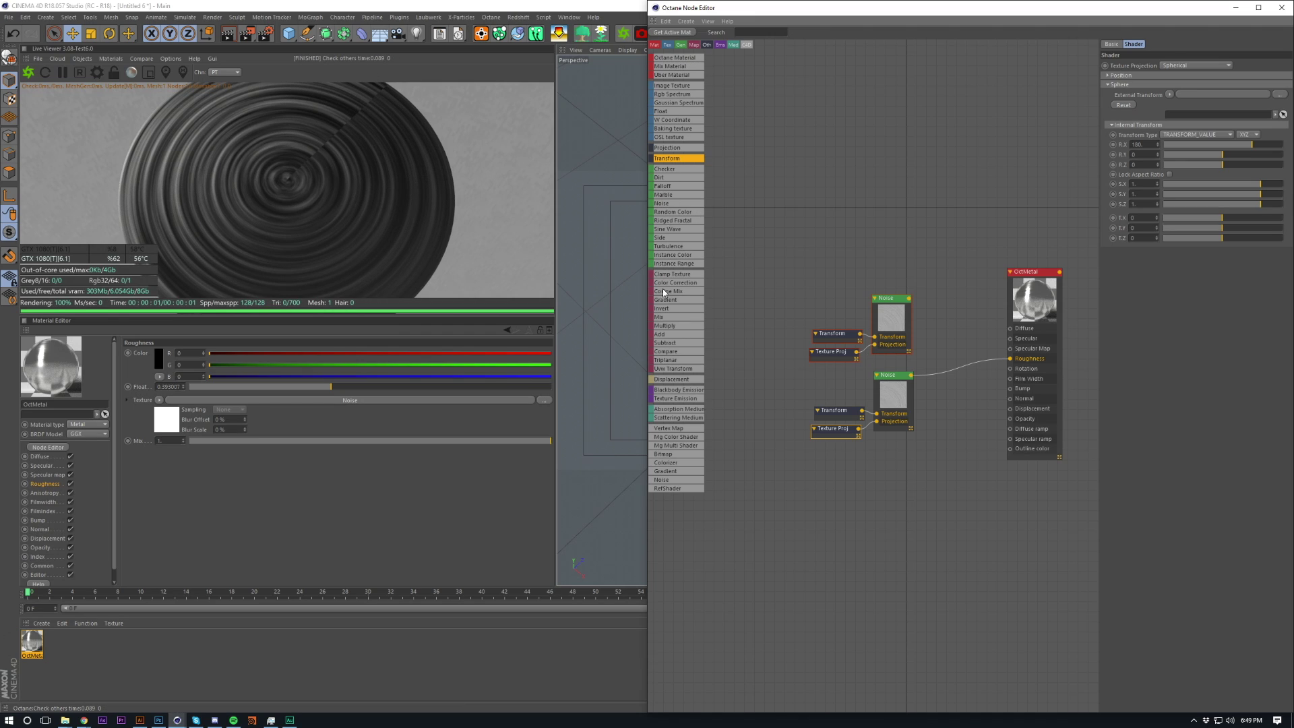
# Step: Add a Mix texture node, connect the two noises to Texture1 and Texture2, and connect the mix to the metal's Roughness
pyautogui.moveTo(661, 320); pyautogui.dragTo(908, 298)
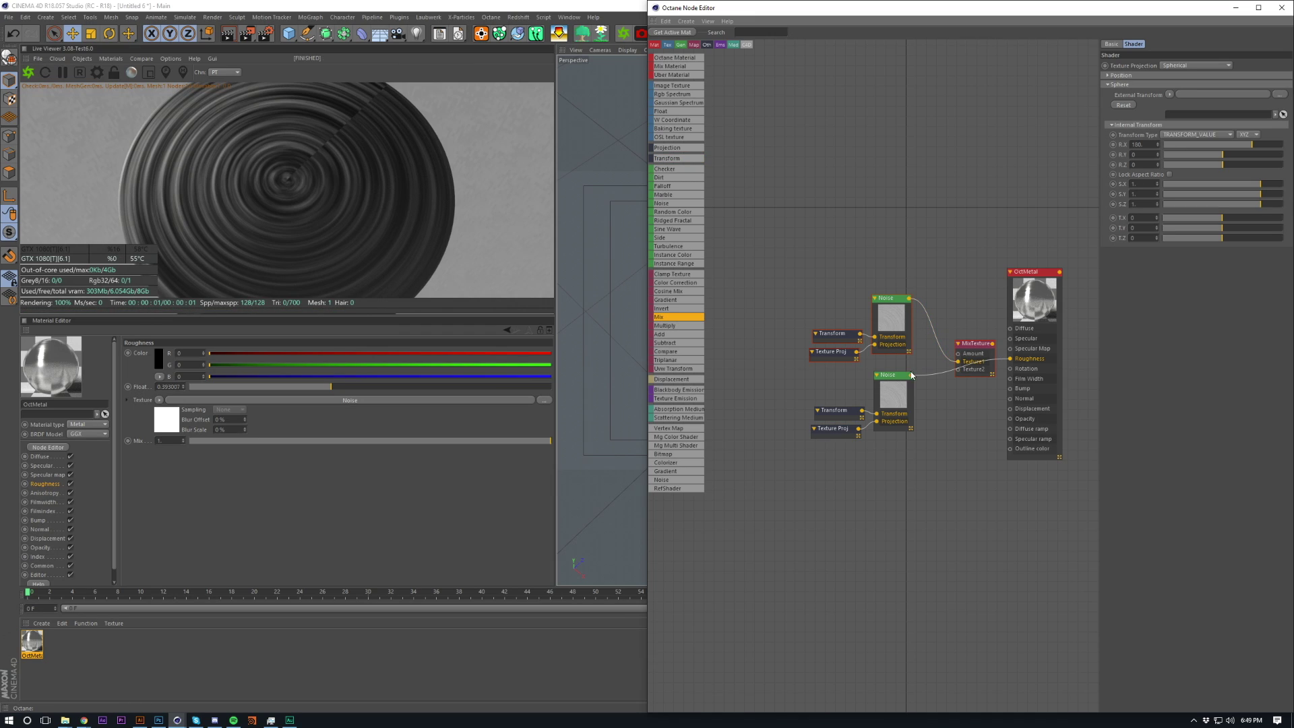
pyautogui.moveTo(912, 375); pyautogui.dragTo(954, 338)
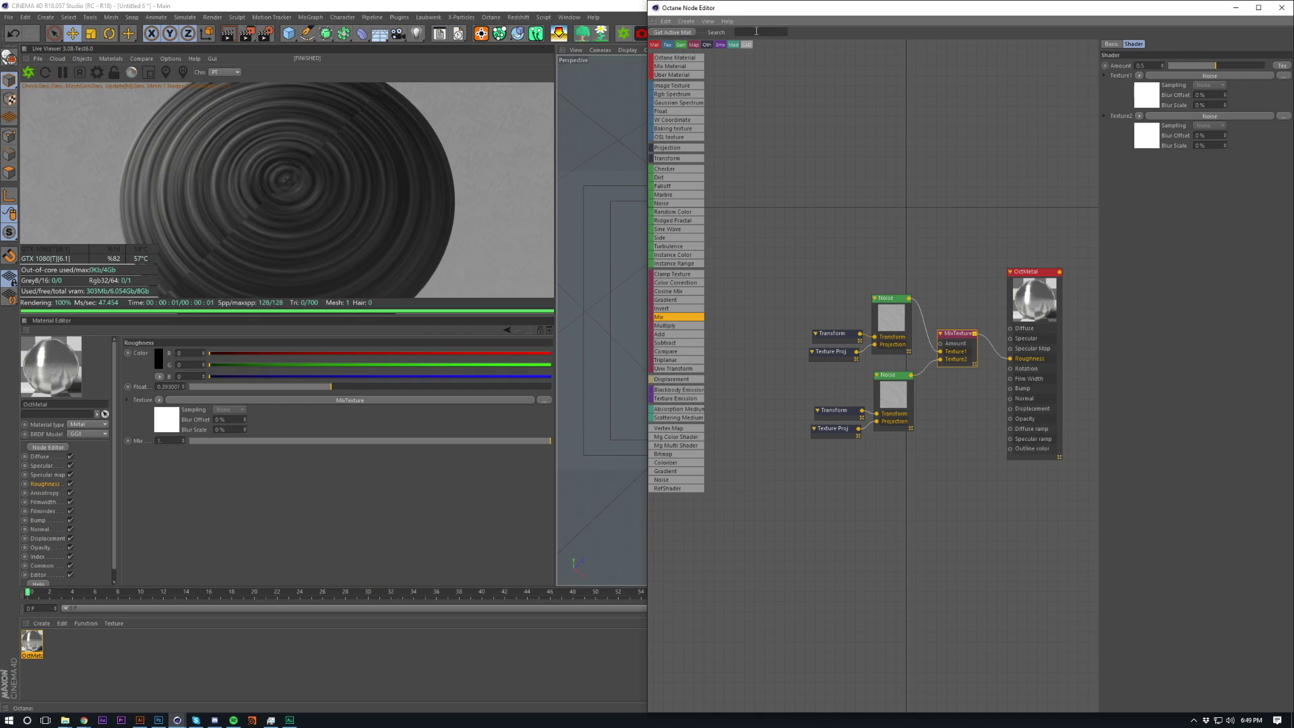
pyautogui.moveTo(669, 301); pyautogui.dragTo(866, 213)
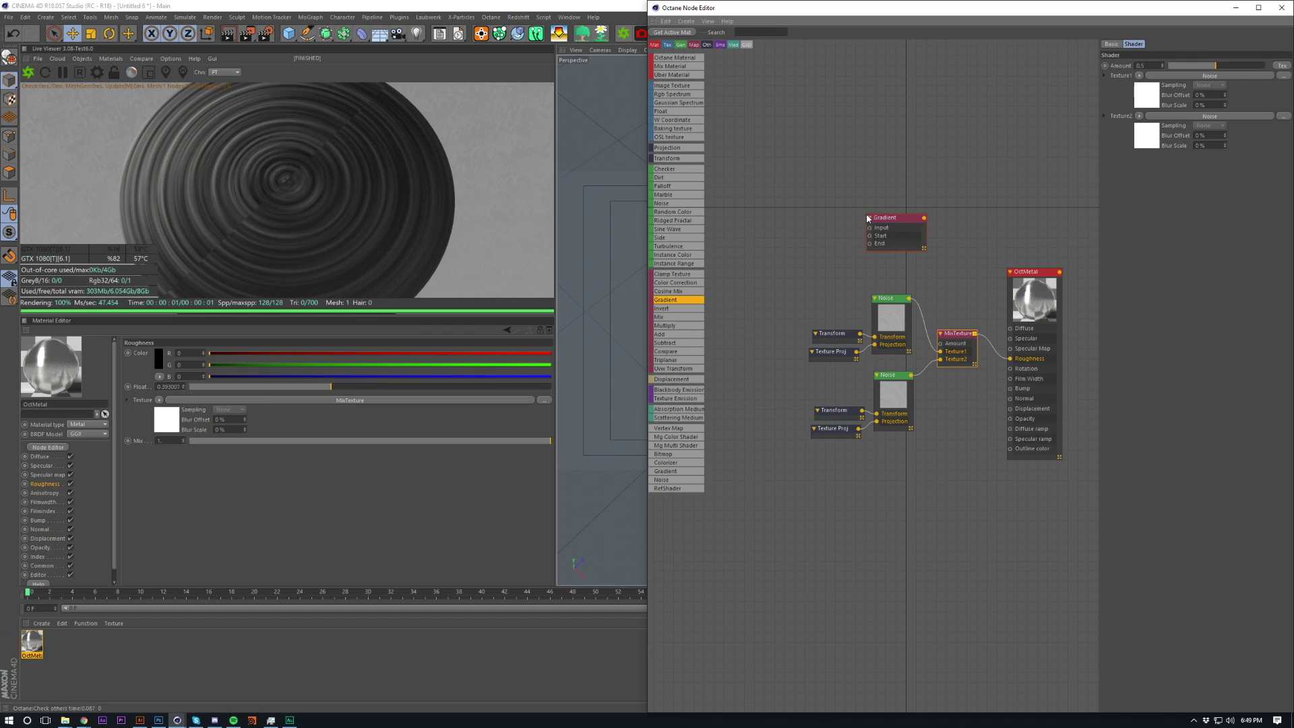
pyautogui.click(896, 220)
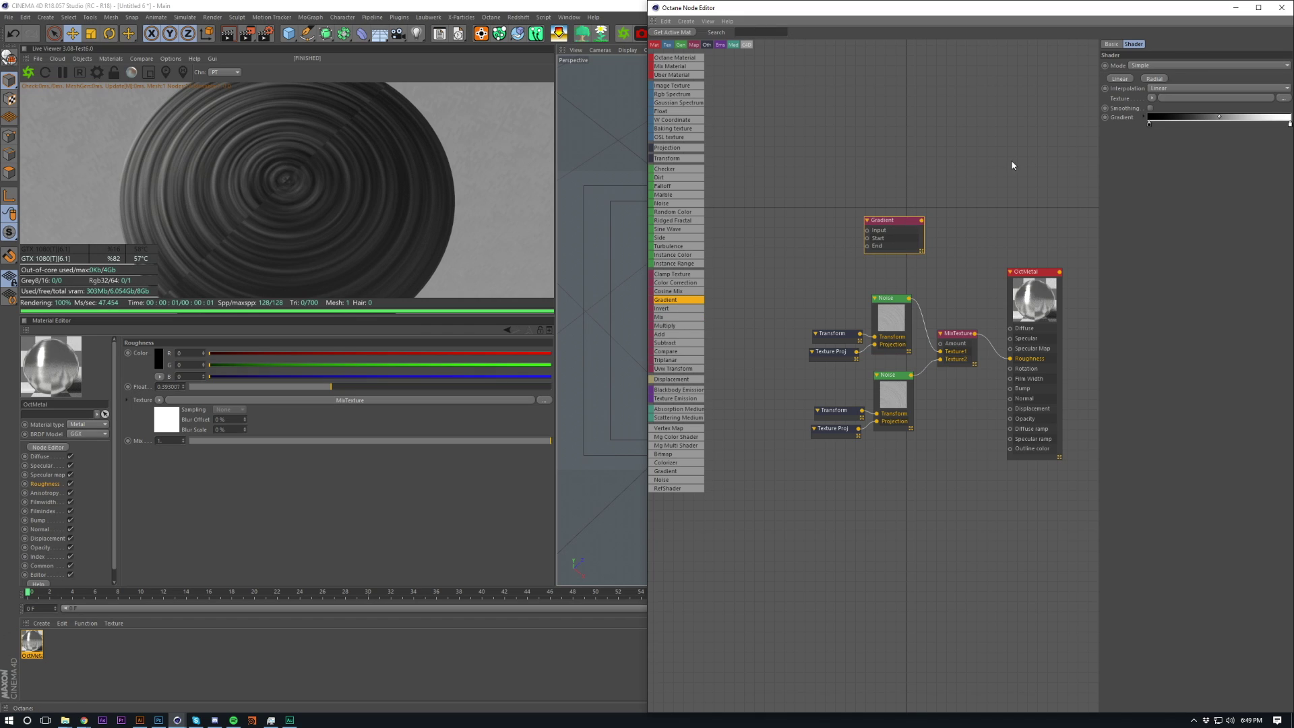
pyautogui.click(1152, 79)
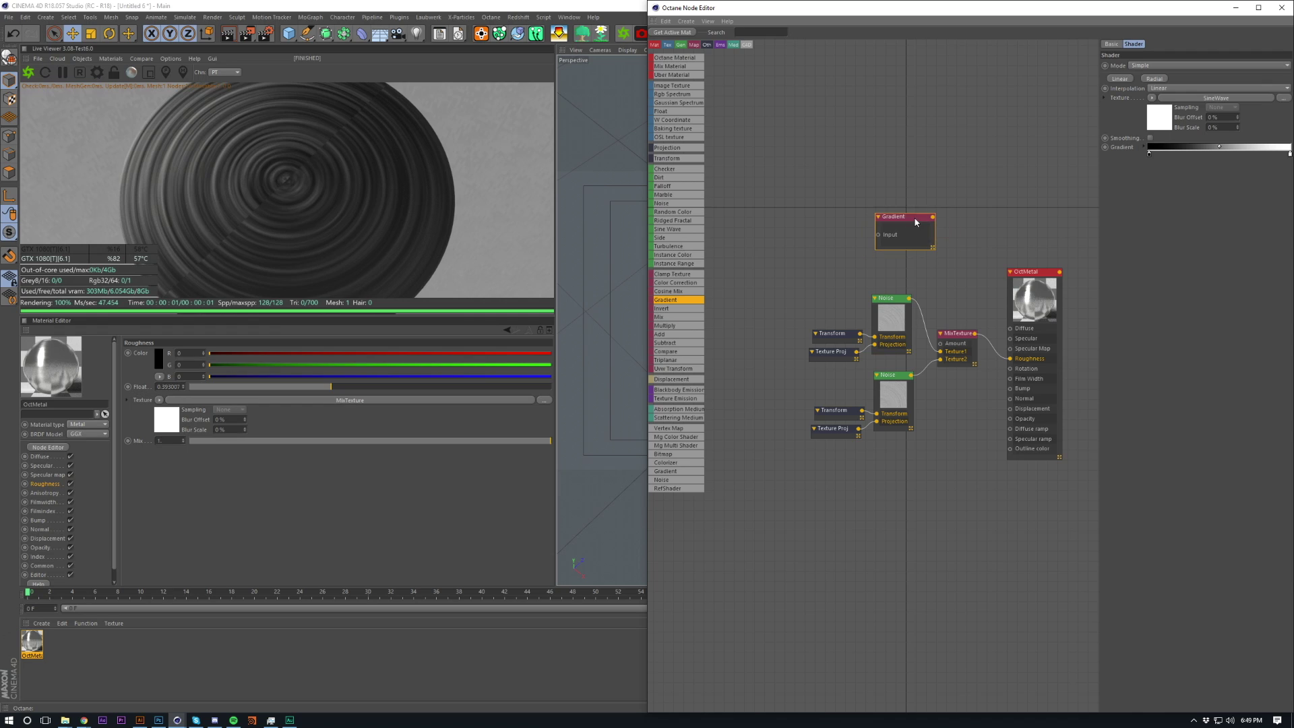
pyautogui.click(1281, 8)
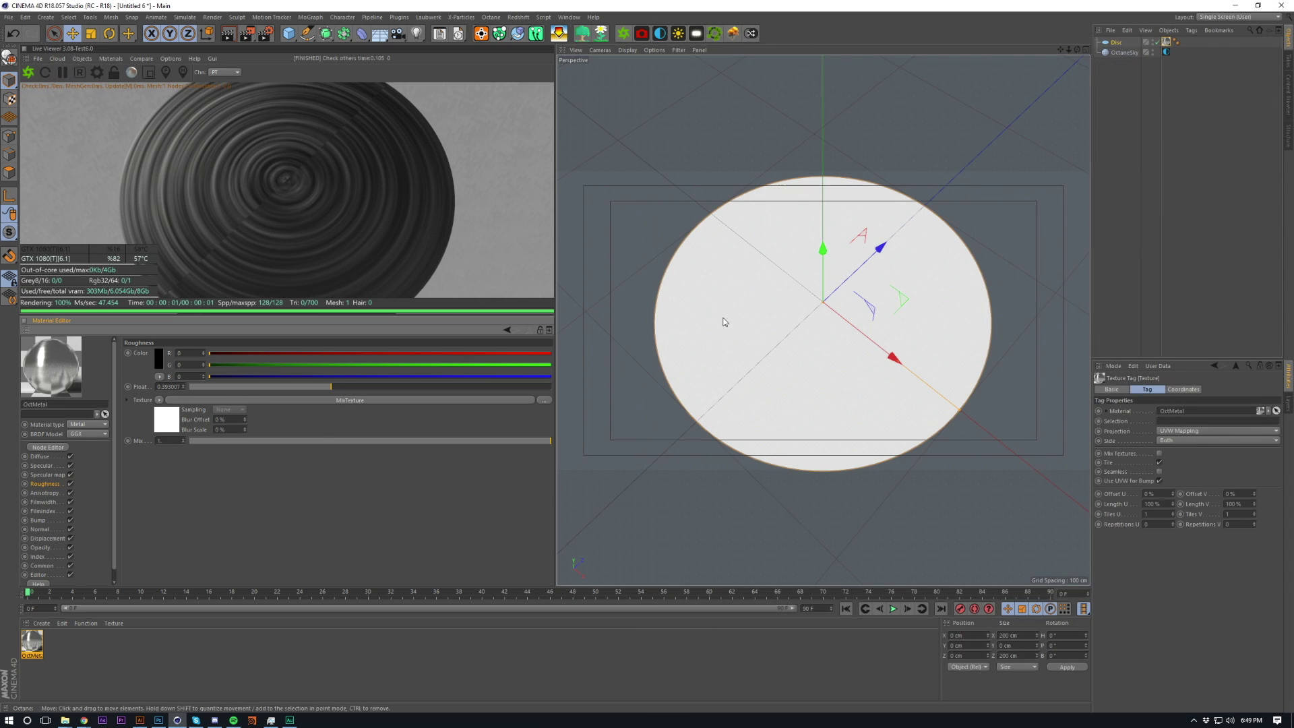
pyautogui.click(47, 446)
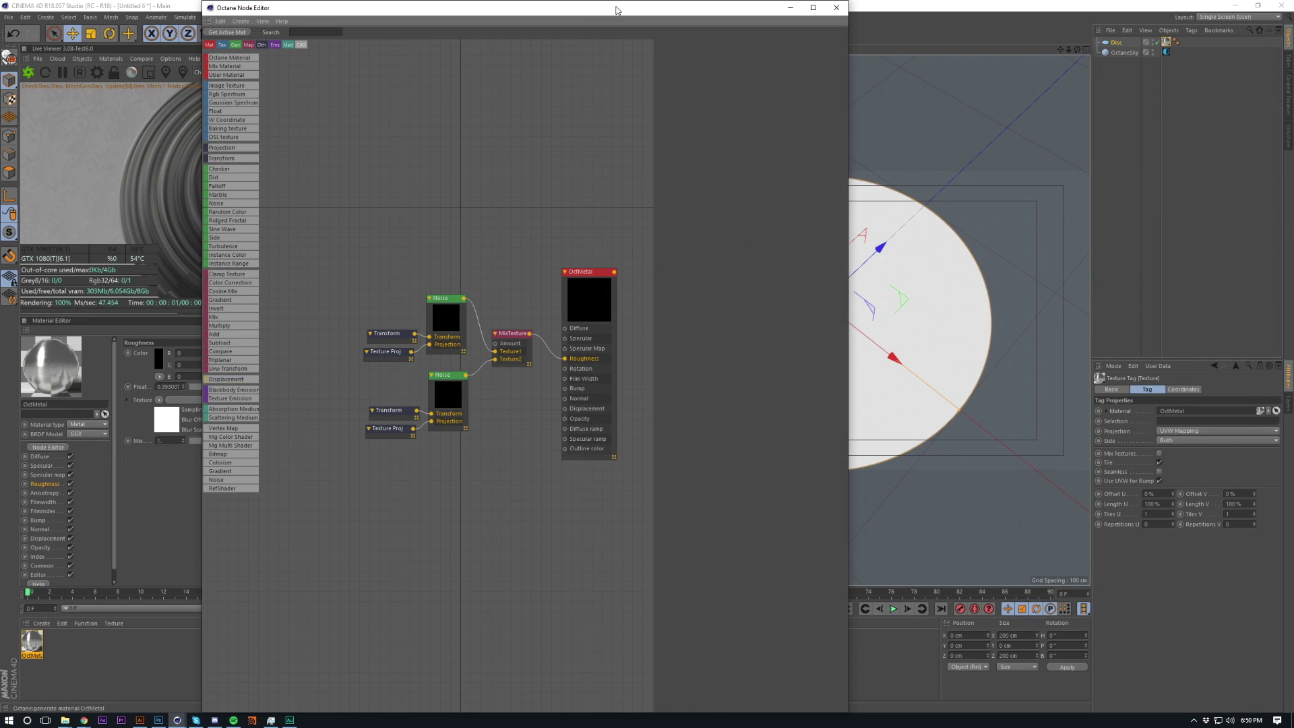
pyautogui.rightClick(644, 12)
pyautogui.moveTo(640, 10); pyautogui.dragTo(1293, 162)
pyautogui.click(391, 101)
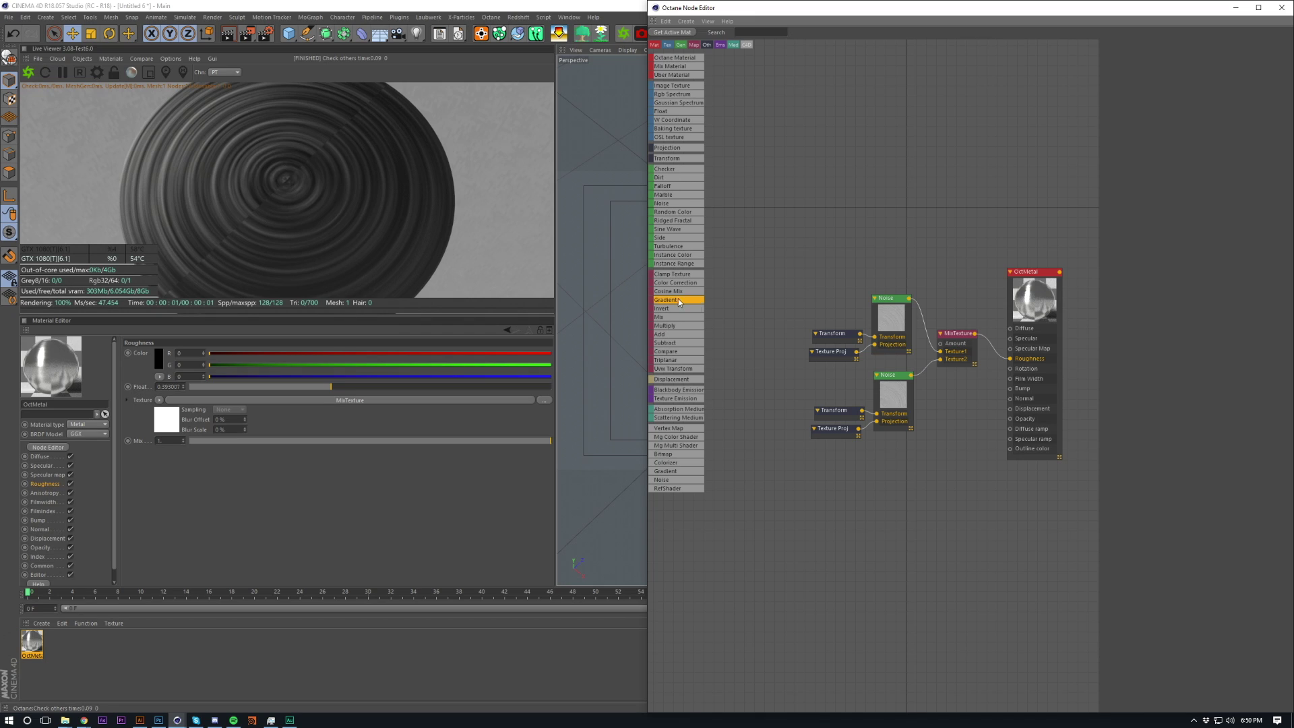
# Step: Add a Gradient node, make it radial, and connect it to the metal's Roughness input
pyautogui.moveTo(677, 299); pyautogui.dragTo(854, 230)
pyautogui.click(1155, 79)
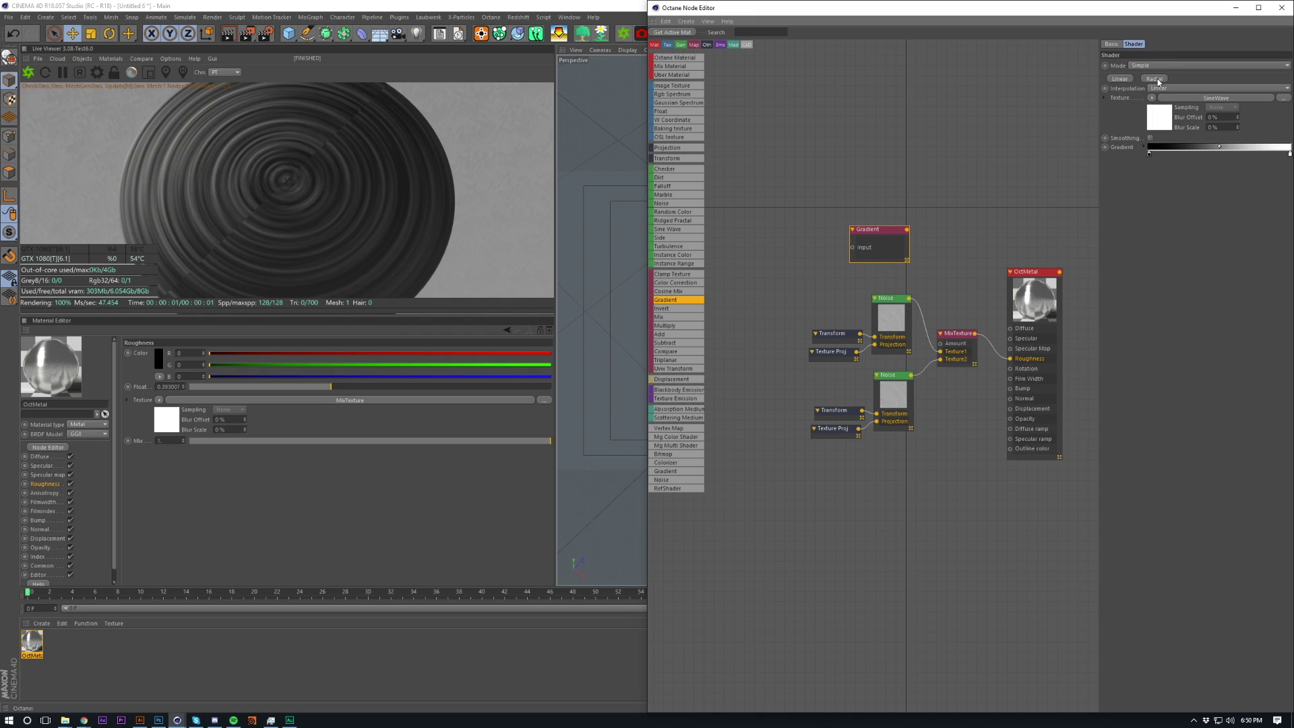
pyautogui.moveTo(880, 235); pyautogui.dragTo(1012, 364)
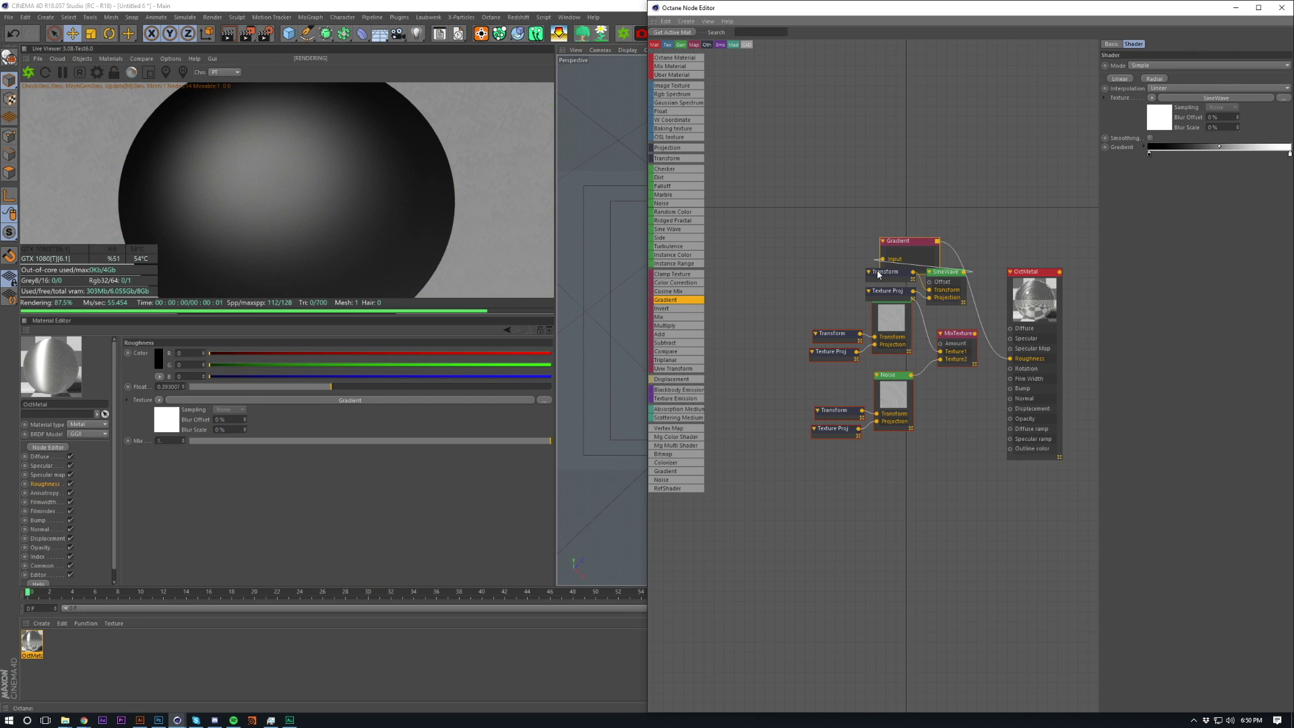
# Step: Spread out the radial gradient's Transform, Texture Projection and SineWave nodes so none of them overlap
pyautogui.moveTo(880, 273); pyautogui.dragTo(802, 238)
pyautogui.moveTo(891, 295); pyautogui.dragTo(779, 281)
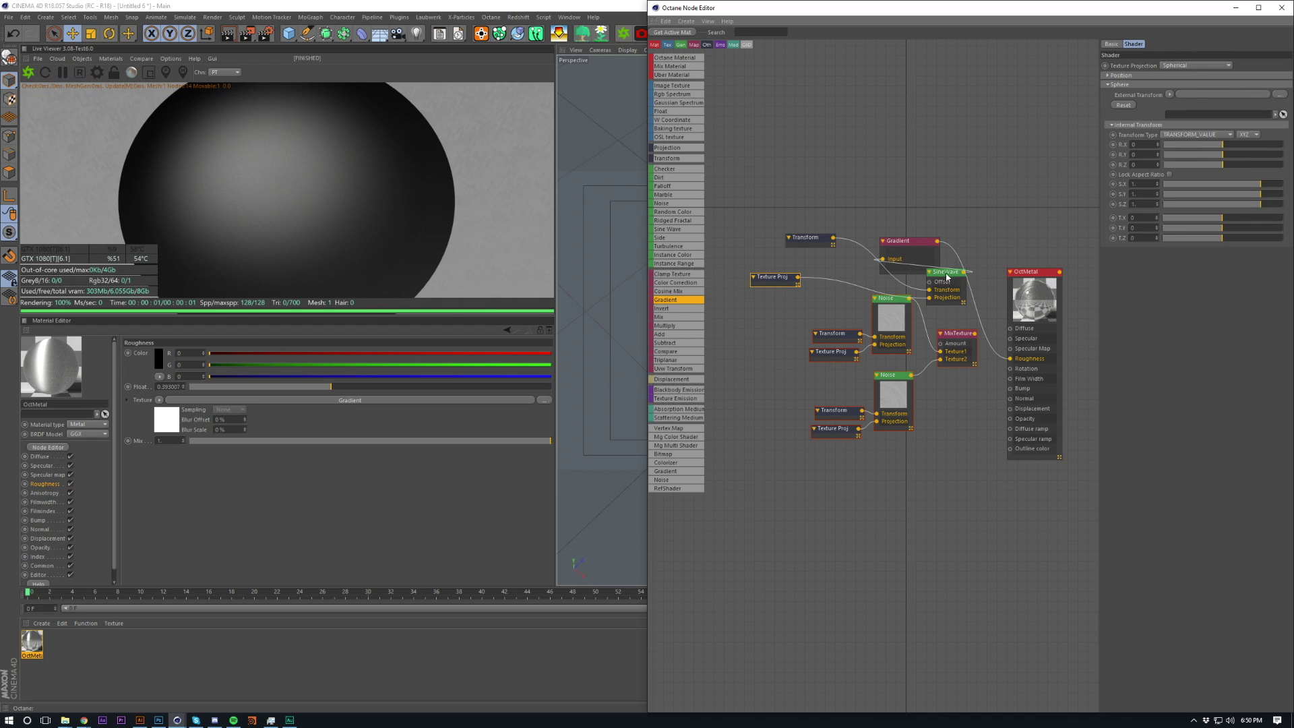
pyautogui.moveTo(947, 276); pyautogui.dragTo(855, 246)
pyautogui.moveTo(771, 240); pyautogui.dragTo(806, 272)
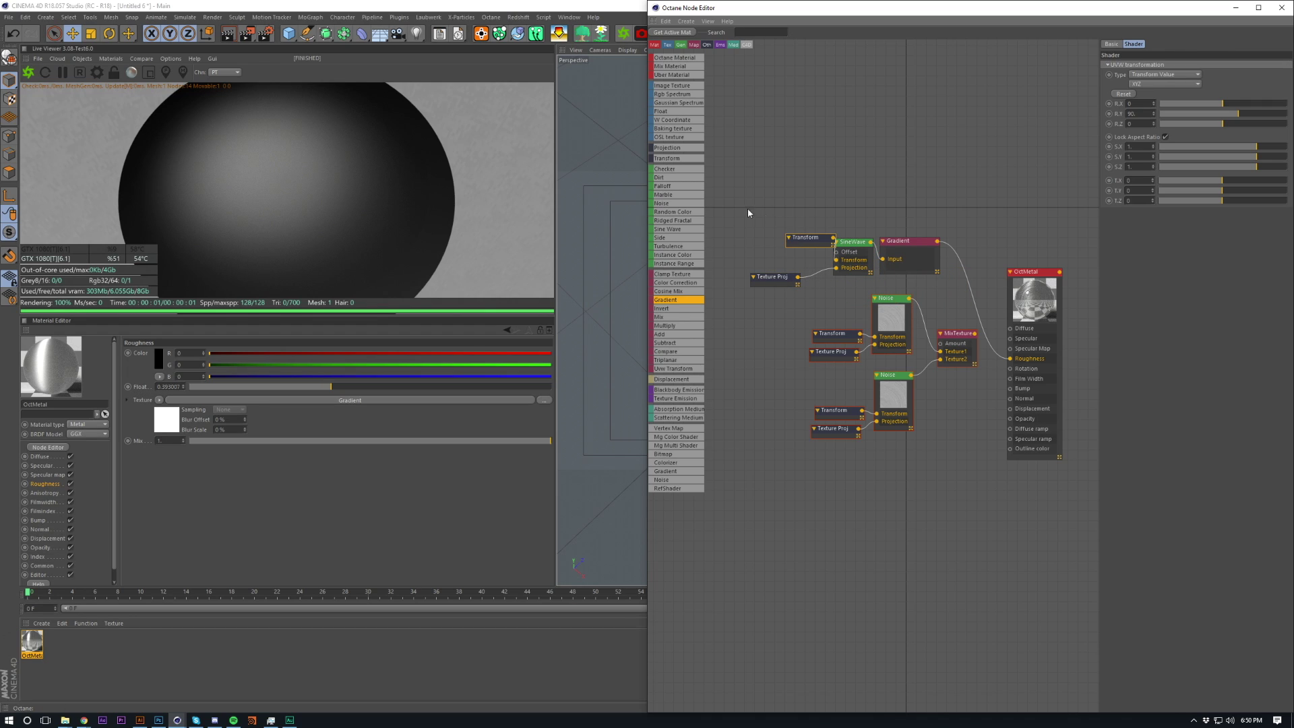
pyautogui.moveTo(746, 209); pyautogui.dragTo(809, 284)
pyautogui.moveTo(807, 237); pyautogui.dragTo(766, 230)
pyautogui.moveTo(849, 244); pyautogui.dragTo(831, 239)
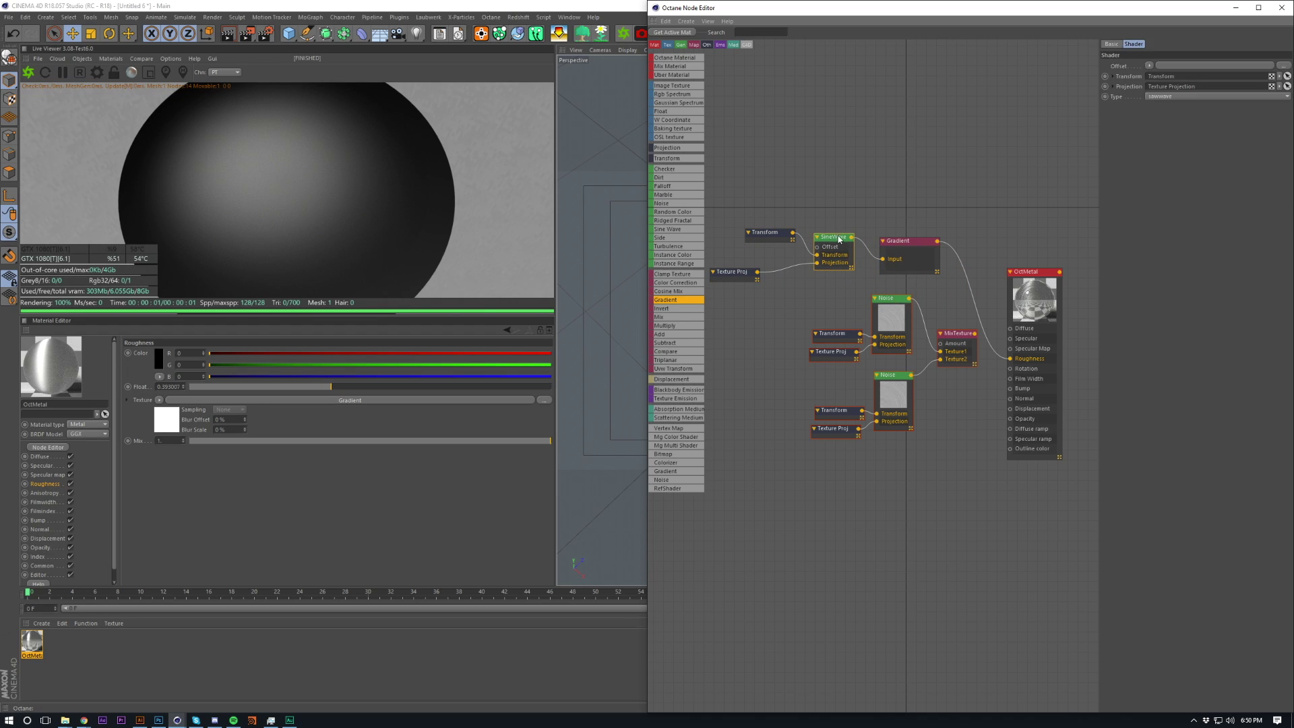
# Step: Move the Texture Projection node closer to the SineWave node and delete the Transform node feeding the SineWave
pyautogui.click(733, 236)
pyautogui.moveTo(732, 274); pyautogui.dragTo(789, 265)
pyautogui.click(774, 233)
pyautogui.press('Delete')
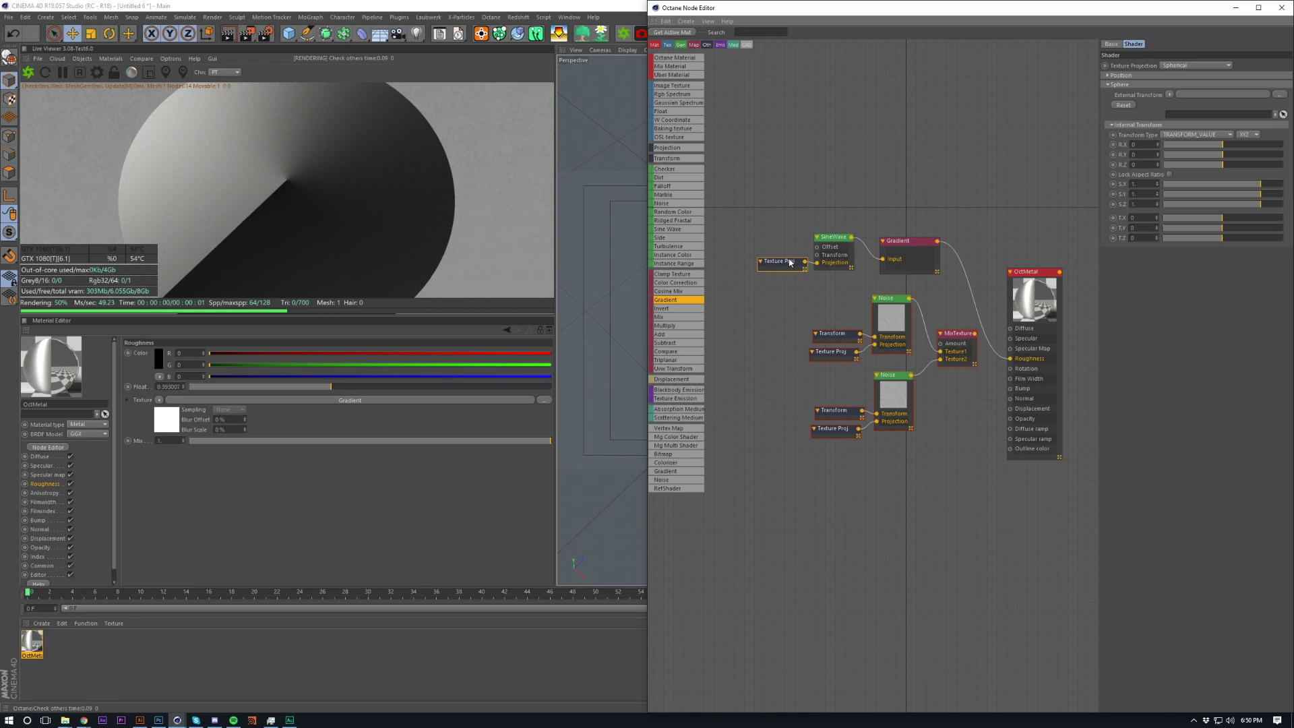
pyautogui.hotkey('ctrl', 'z')
pyautogui.click(776, 233)
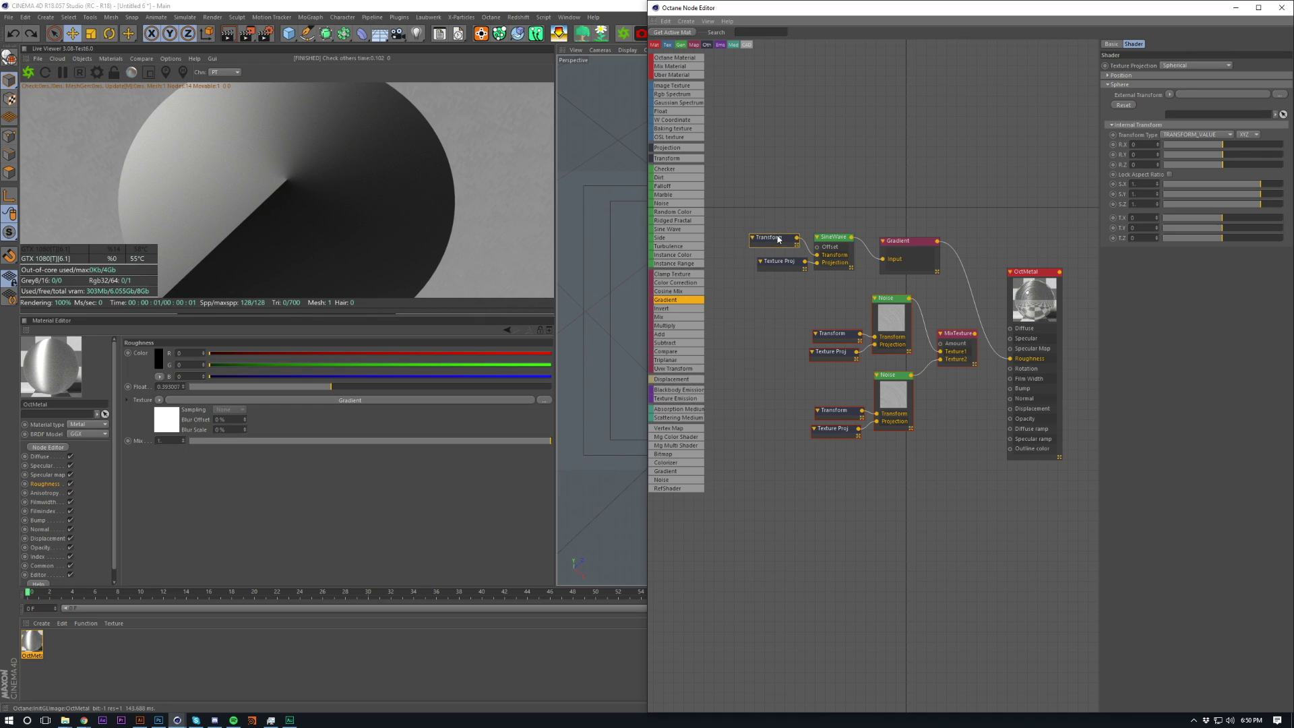
pyautogui.press('Delete')
pyautogui.click(781, 262)
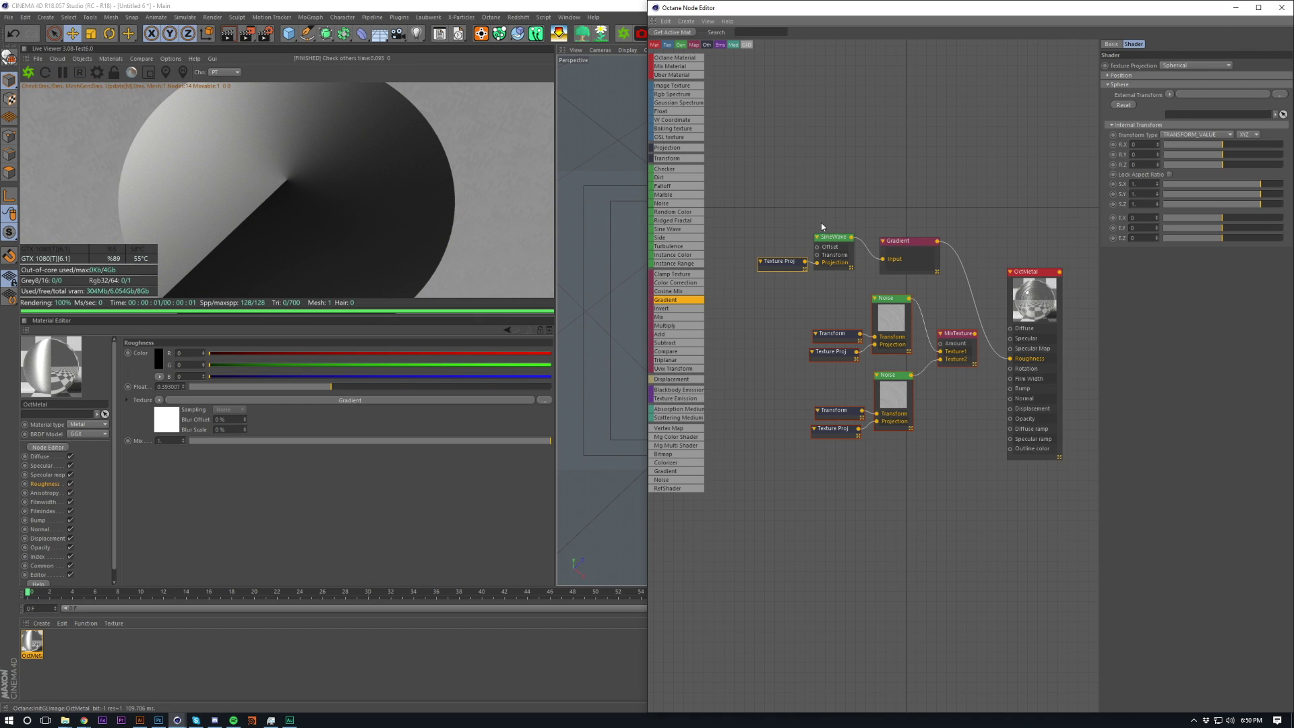
# Step: Set the SineWave node's wave type to Triangle
pyautogui.click(906, 249)
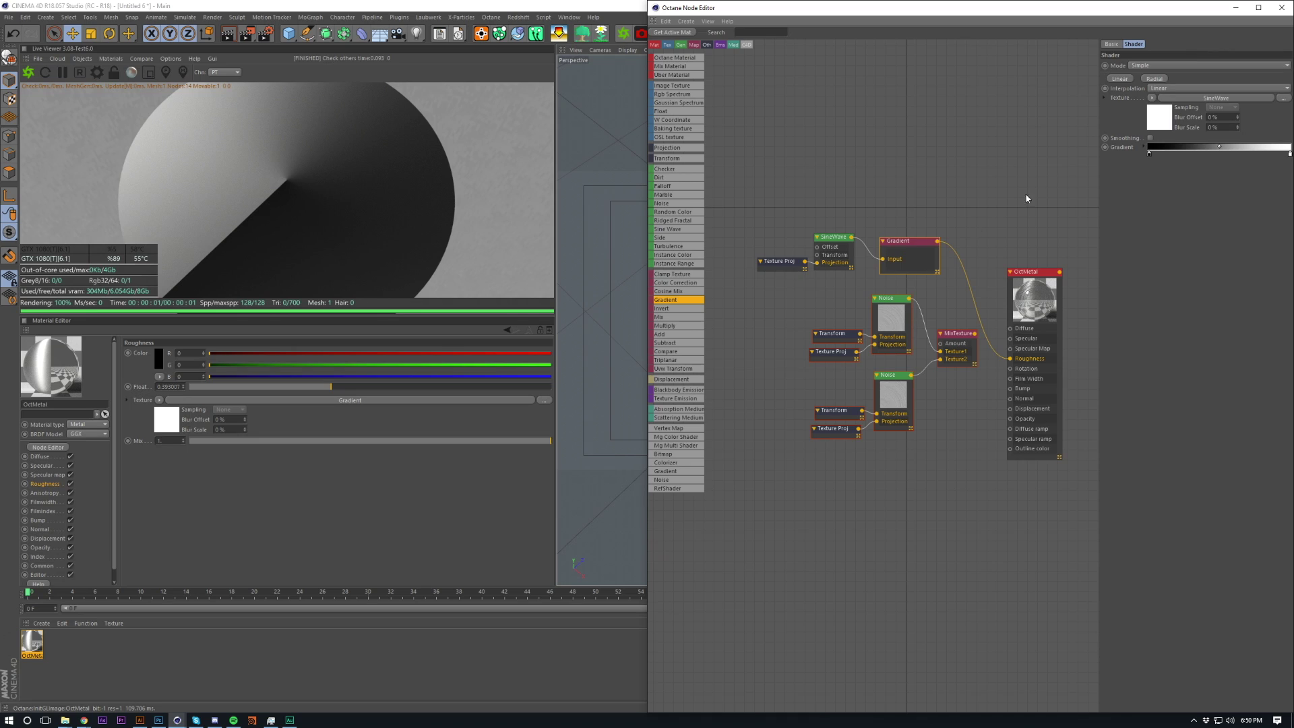
pyautogui.click(830, 237)
pyautogui.click(1167, 96)
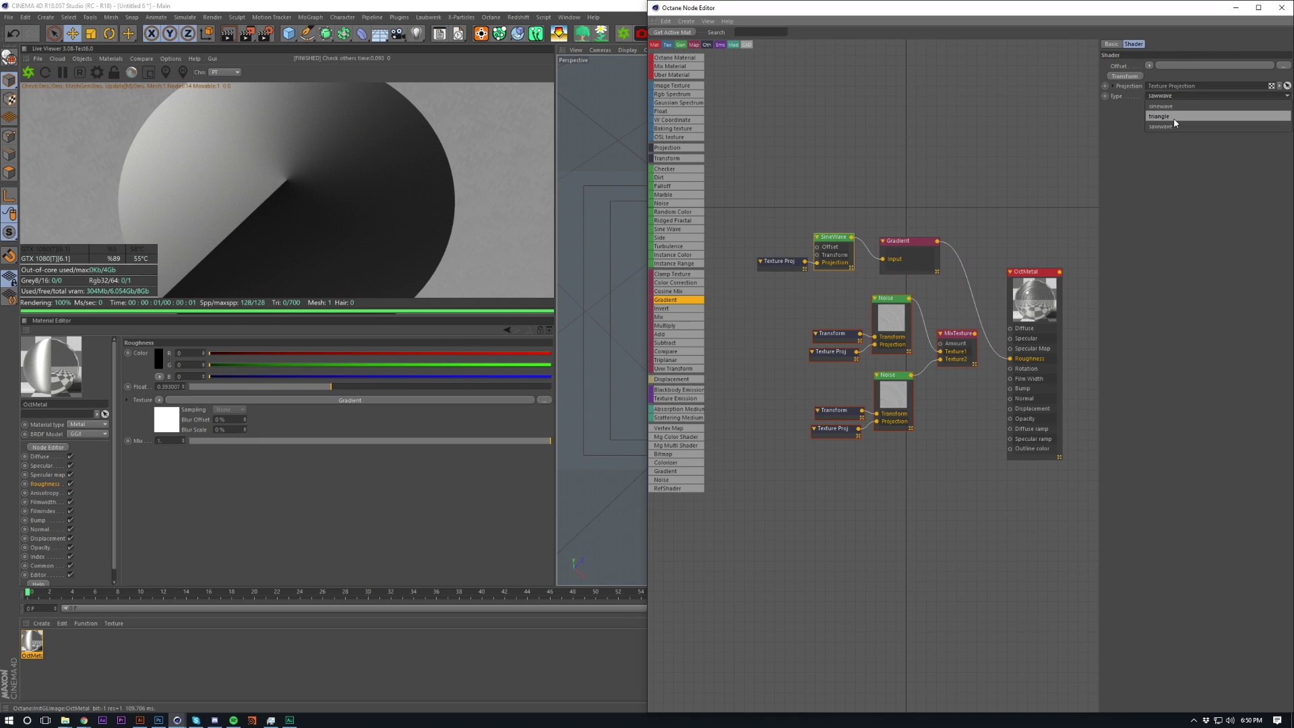
pyautogui.click(1169, 115)
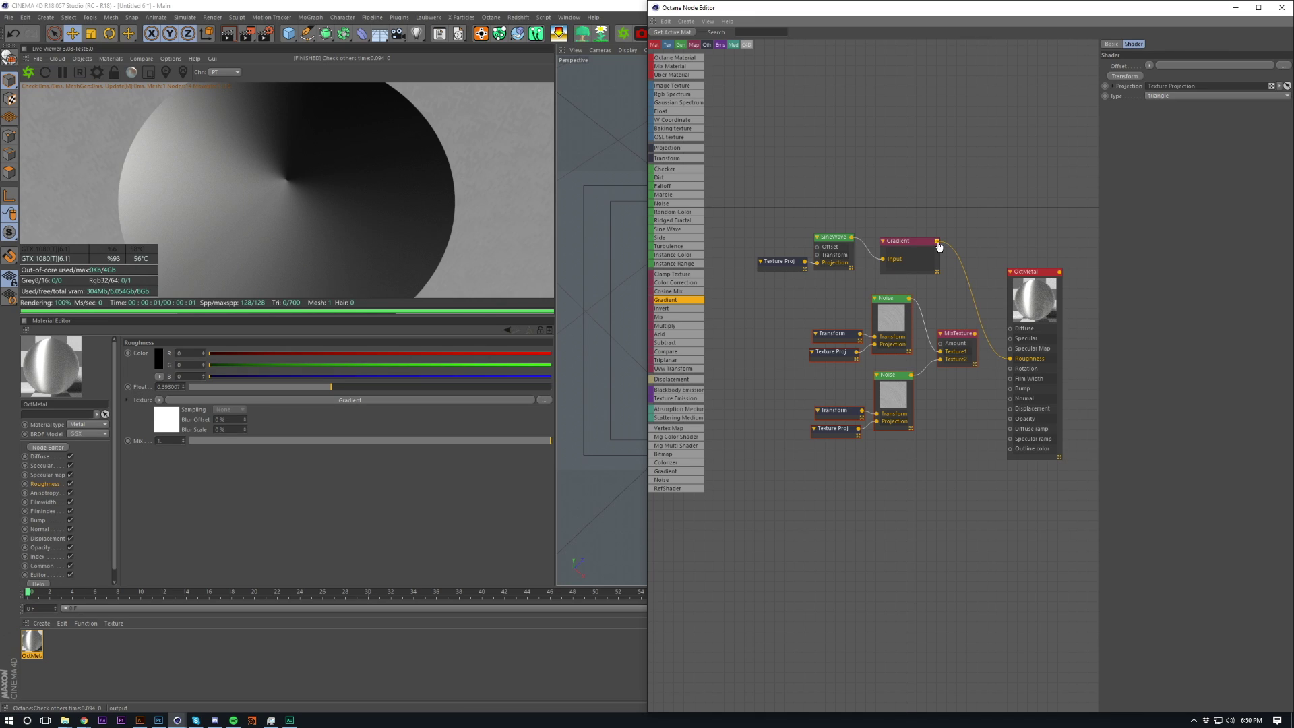
# Step: Connect the Gradient to the MixTexture's Amount input, reconnect the MixTexture to the metal's Roughness, and tidy the upper nodes
pyautogui.moveTo(936, 241); pyautogui.dragTo(1010, 359)
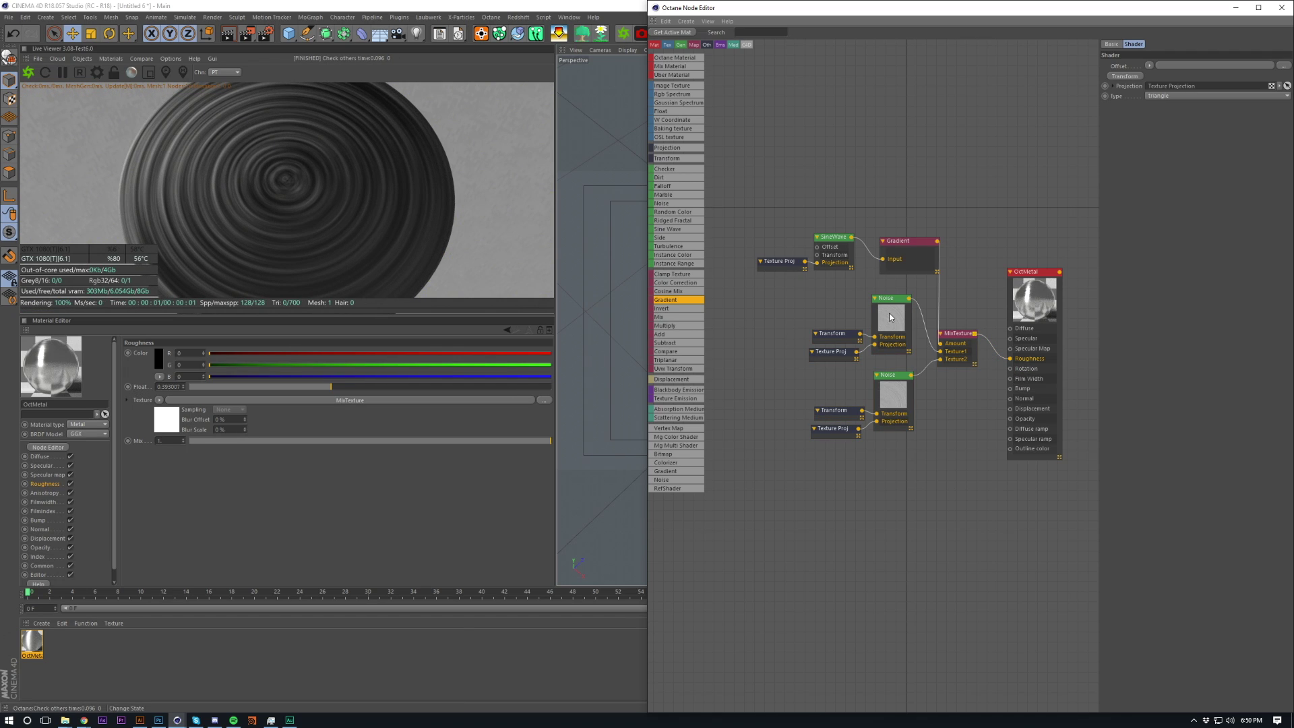
pyautogui.moveTo(750, 202); pyautogui.dragTo(925, 261)
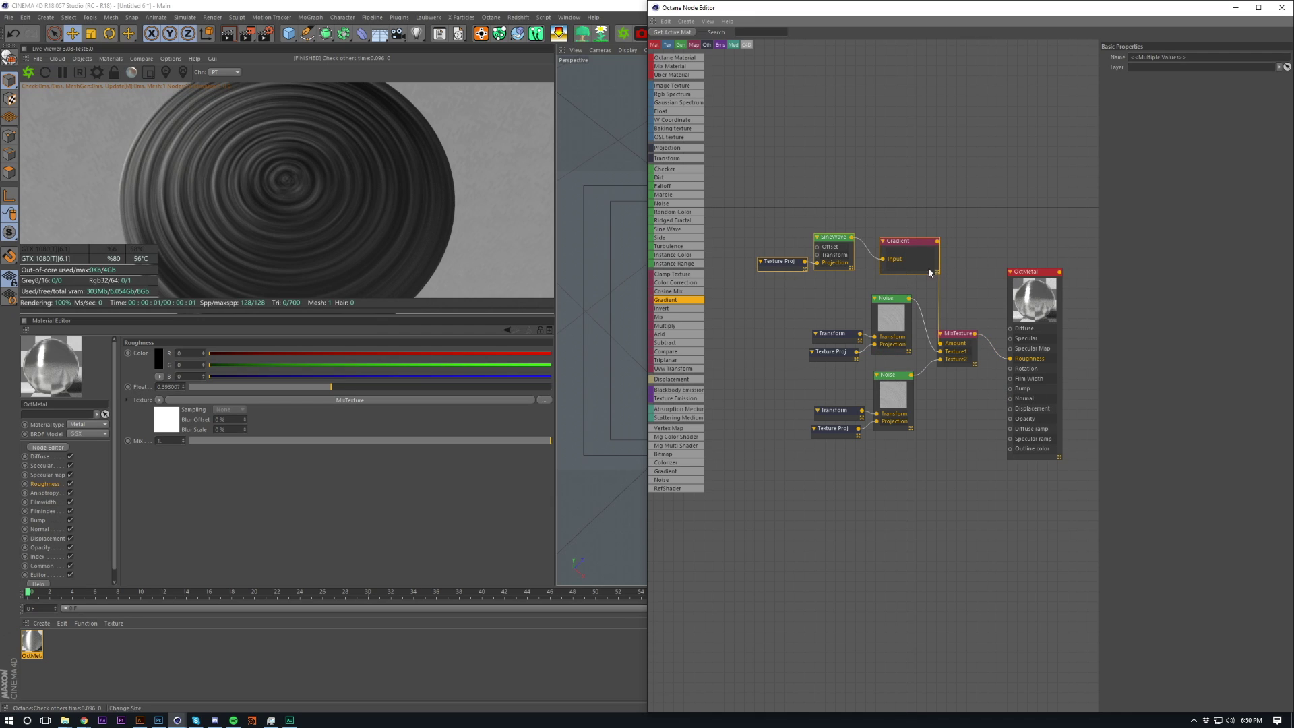
pyautogui.moveTo(917, 241); pyautogui.dragTo(914, 245)
pyautogui.click(957, 256)
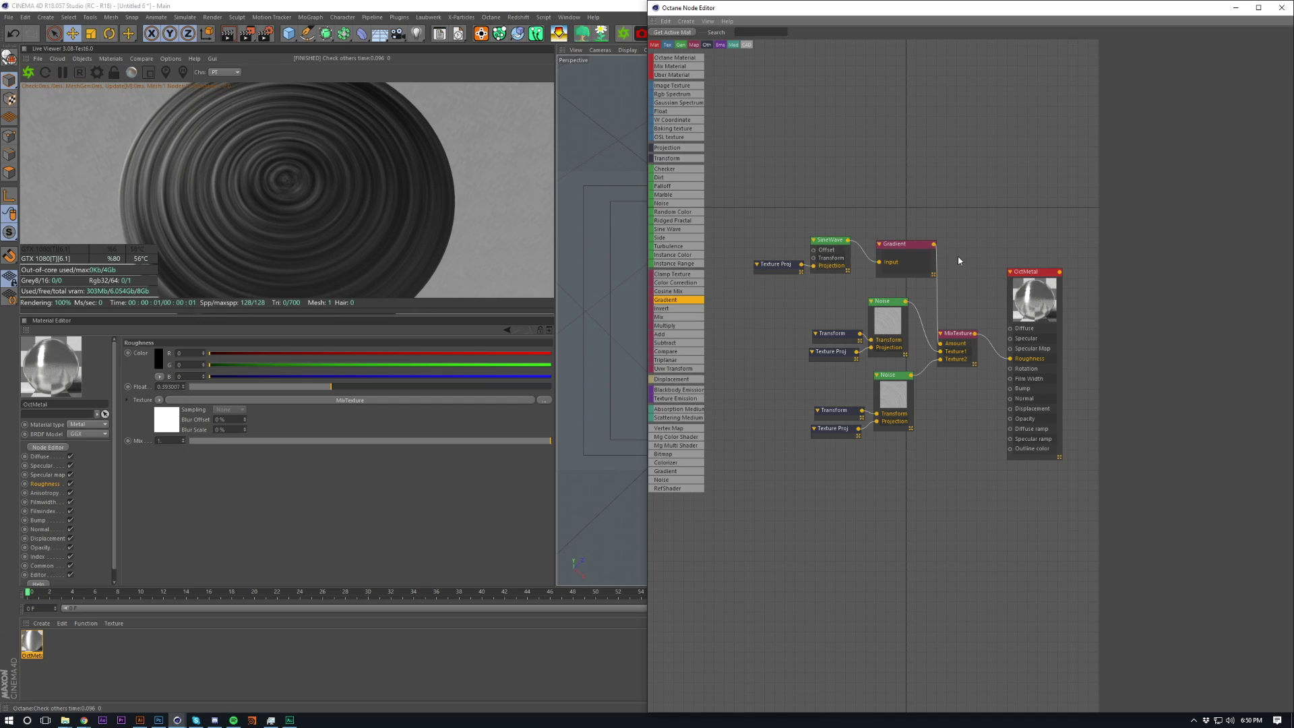
# Step: Try feeding the MixTexture into the metal's Bump input as well, and remove that connection again
pyautogui.moveTo(974, 333); pyautogui.dragTo(1010, 388)
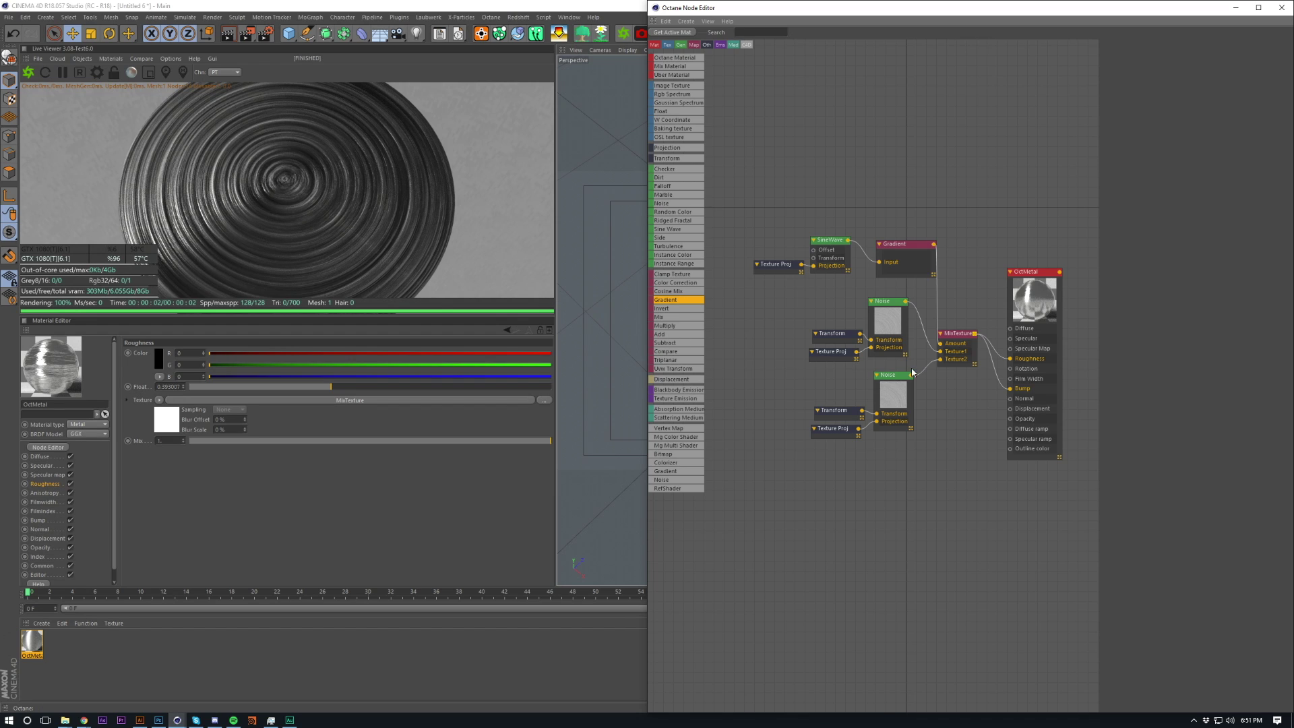
pyautogui.moveTo(1010, 388); pyautogui.dragTo(1003, 396)
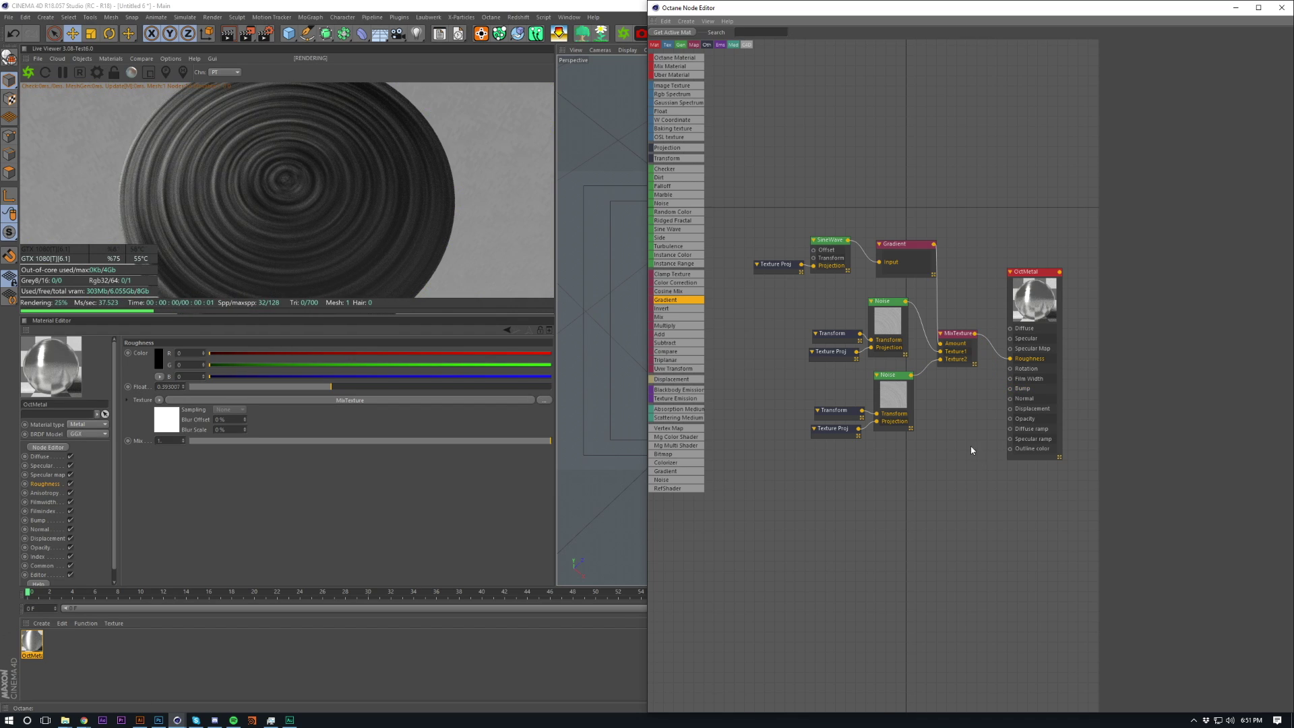
# Step: Move the gradient mask, both roughness noises and the MixTexture upward to free space below them
pyautogui.moveTo(753, 219); pyautogui.dragTo(886, 255)
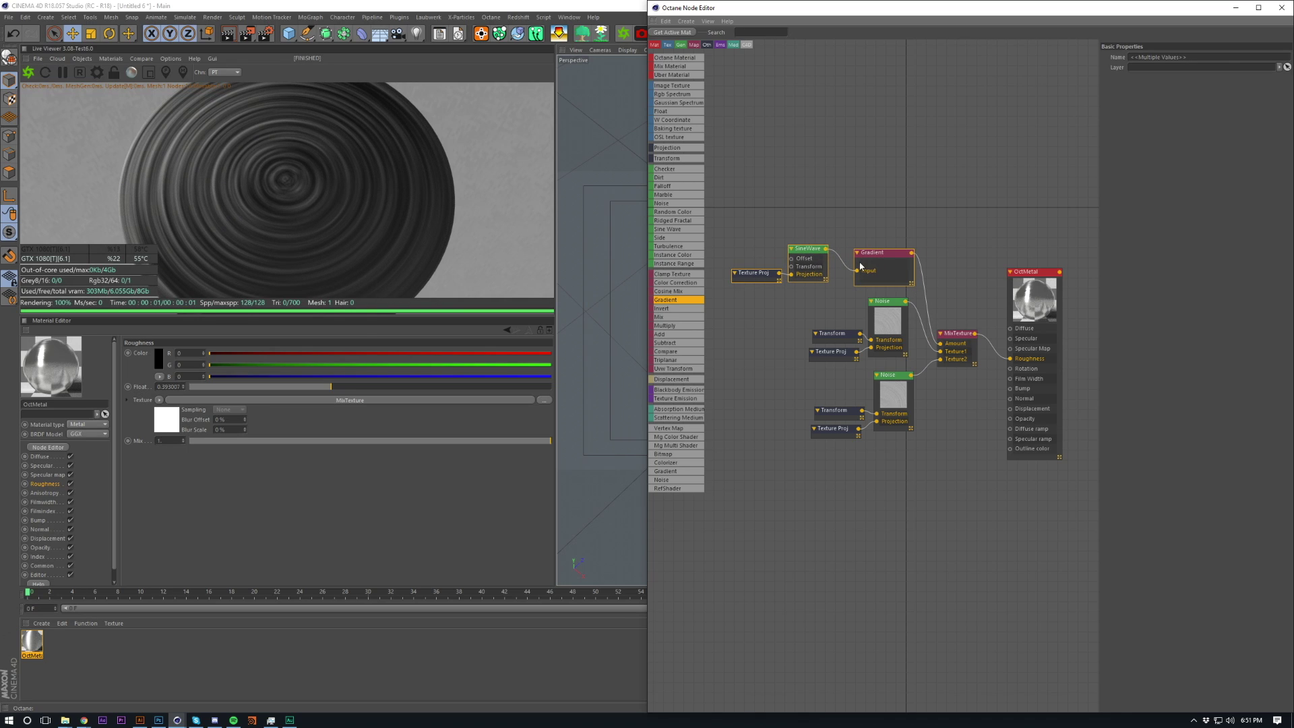
pyautogui.click(757, 245)
pyautogui.moveTo(956, 335); pyautogui.dragTo(967, 261)
pyautogui.click(769, 353)
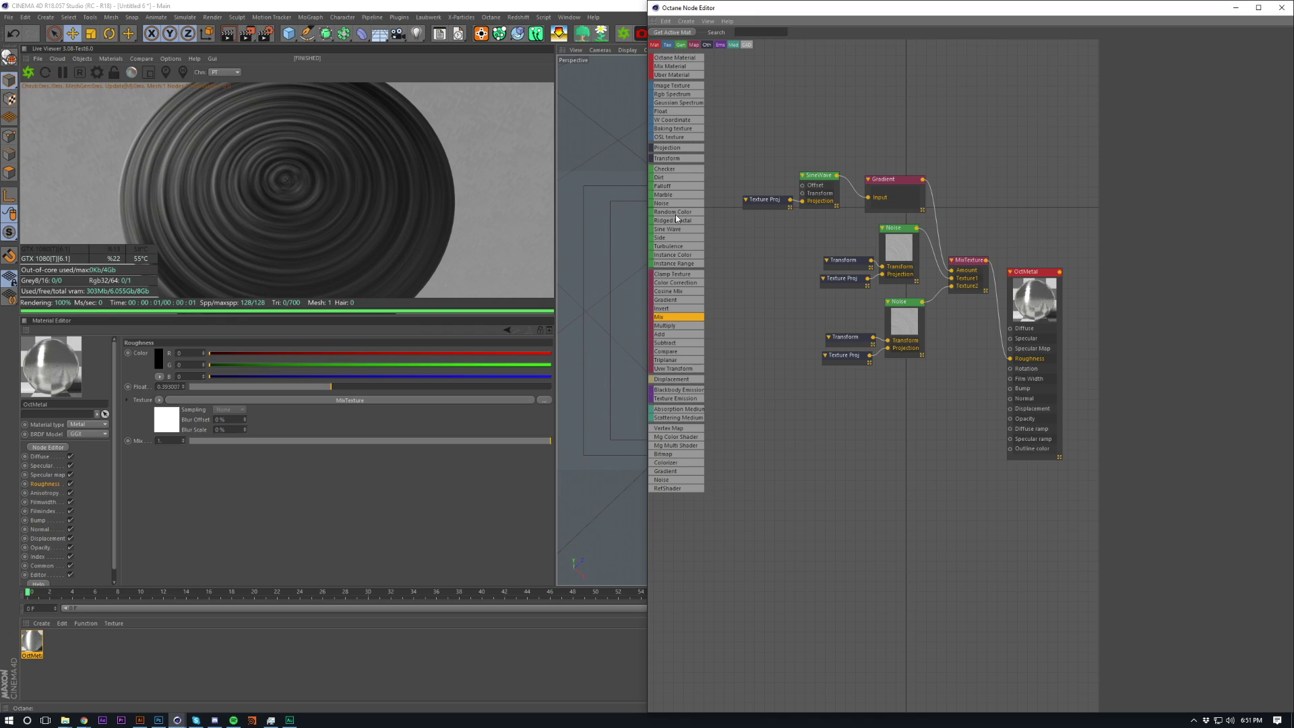
# Step: Add a Noise node to the metal's Rotation input and give it a Texture Projection set to Spherical
pyautogui.moveTo(668, 204); pyautogui.dragTo(1013, 373)
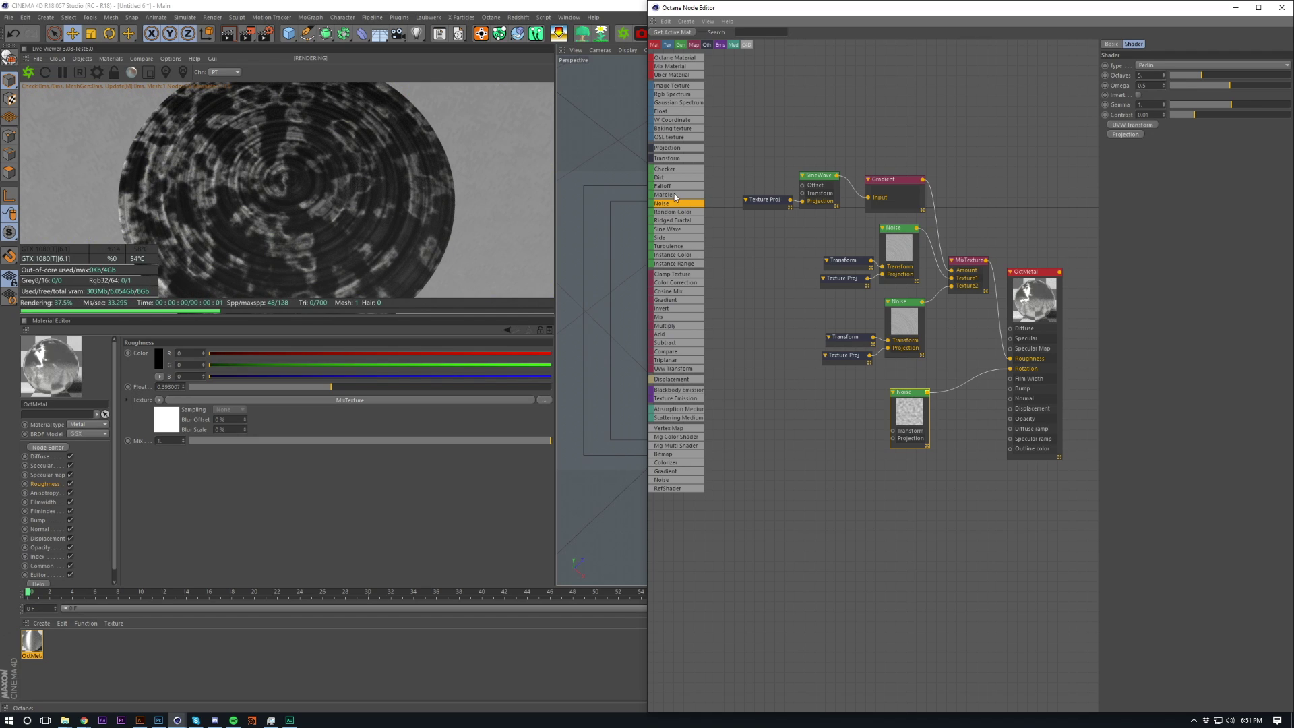
pyautogui.moveTo(671, 148); pyautogui.dragTo(892, 438)
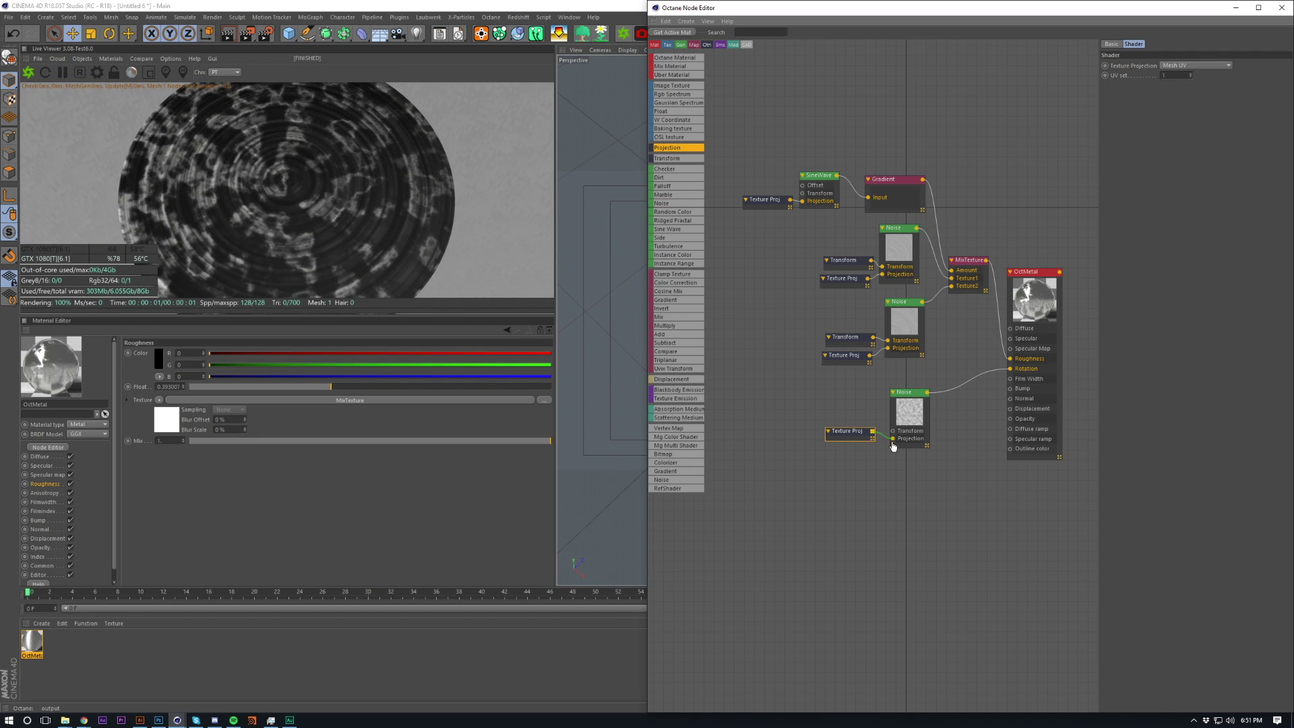
pyautogui.click(1212, 66)
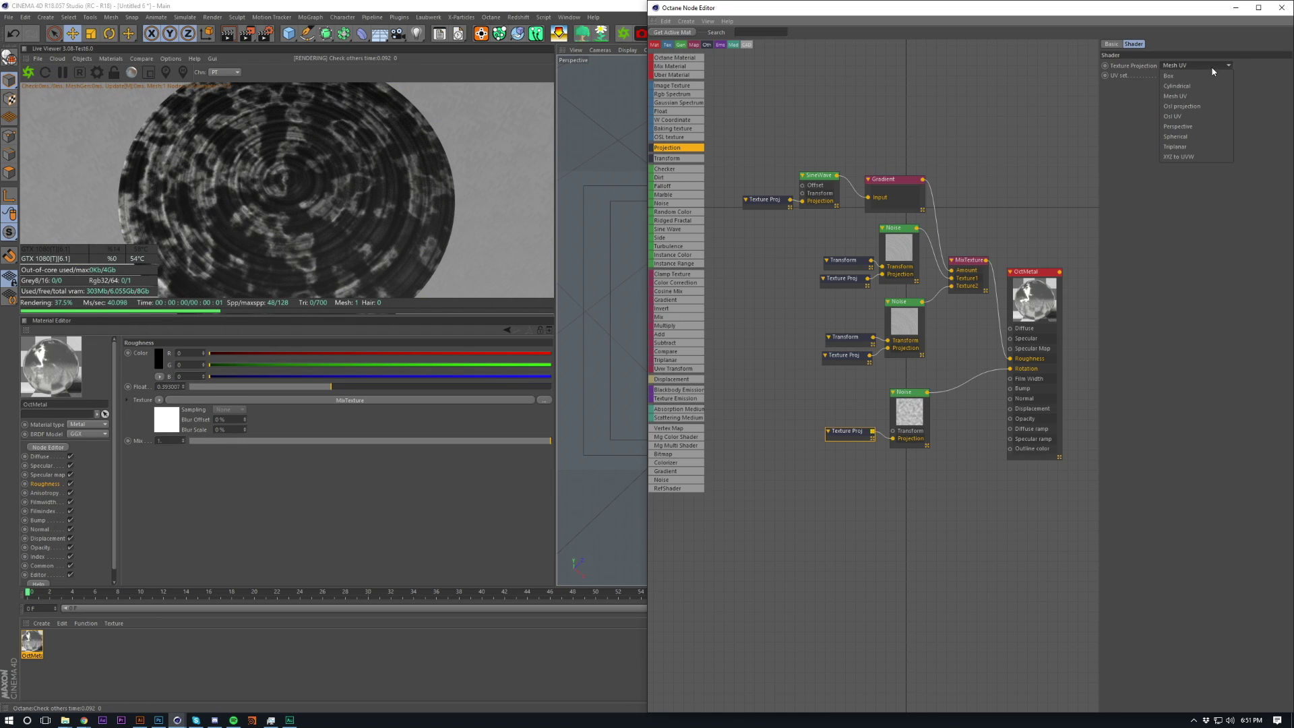
pyautogui.click(1202, 136)
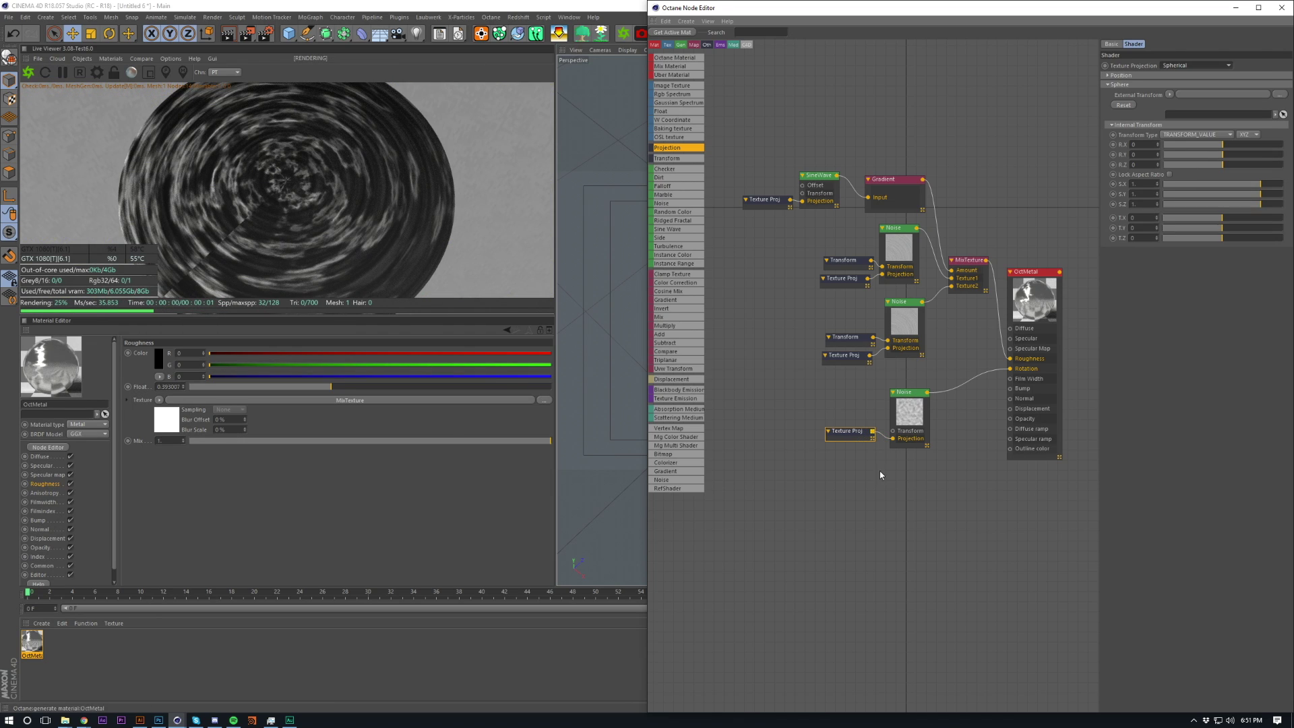
# Step: Set the Rotation noise to 1 octave and 0 omega, and reduce its gamma to well under 0.1
pyautogui.click(903, 446)
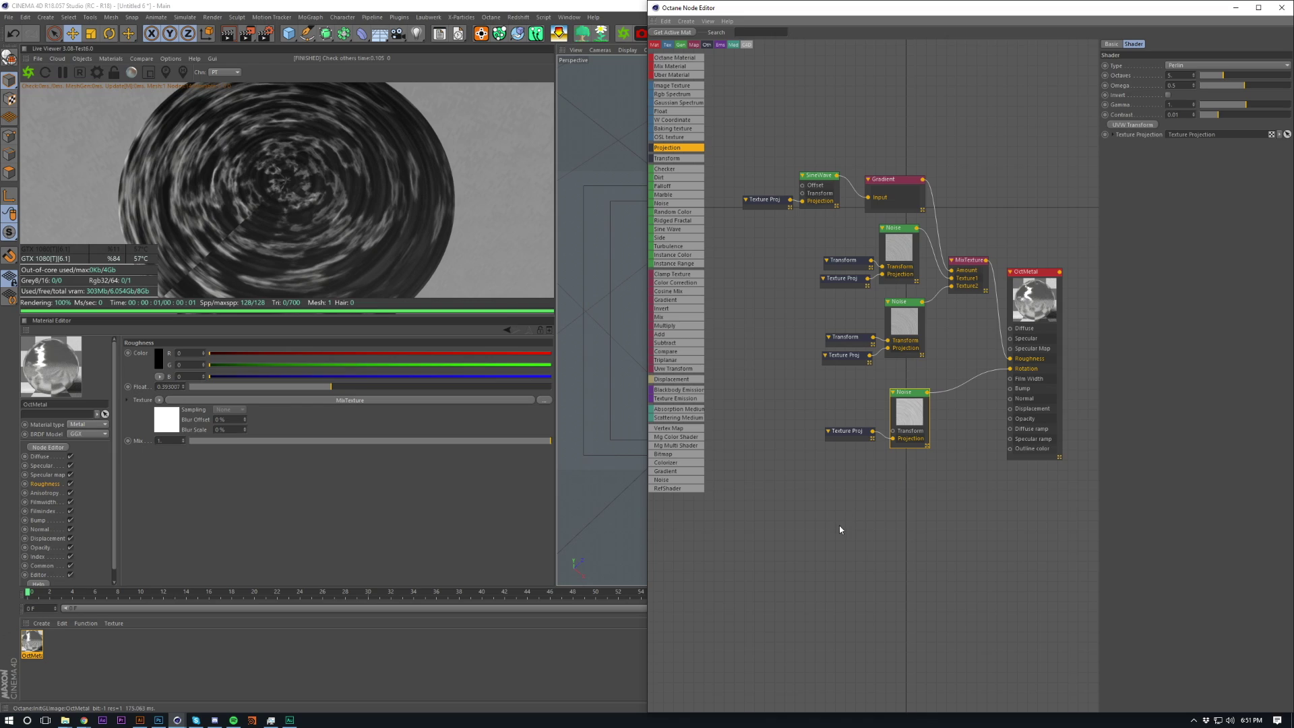
pyautogui.moveTo(1206, 76)
pyautogui.mouseDown()
pyautogui.moveTo(1251, 85)
pyautogui.moveTo(1186, 86)
pyautogui.mouseUp()
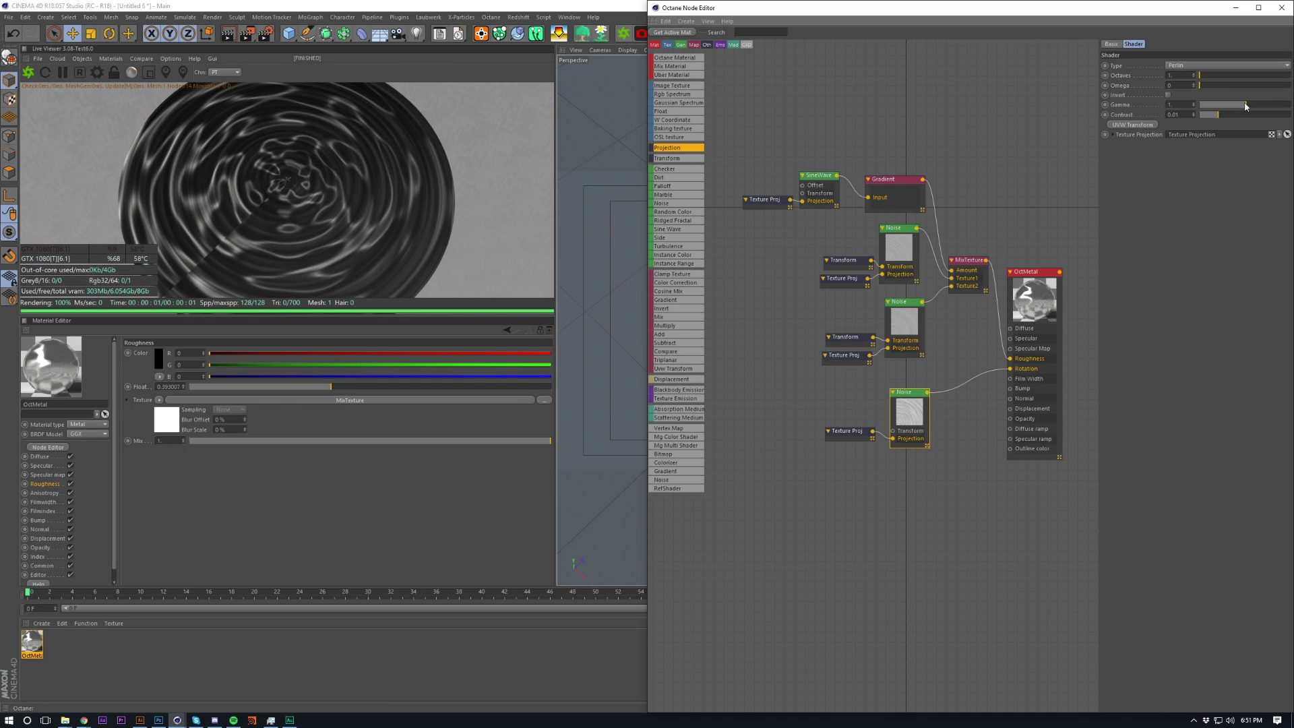
pyautogui.moveTo(1245, 105); pyautogui.dragTo(1206, 110)
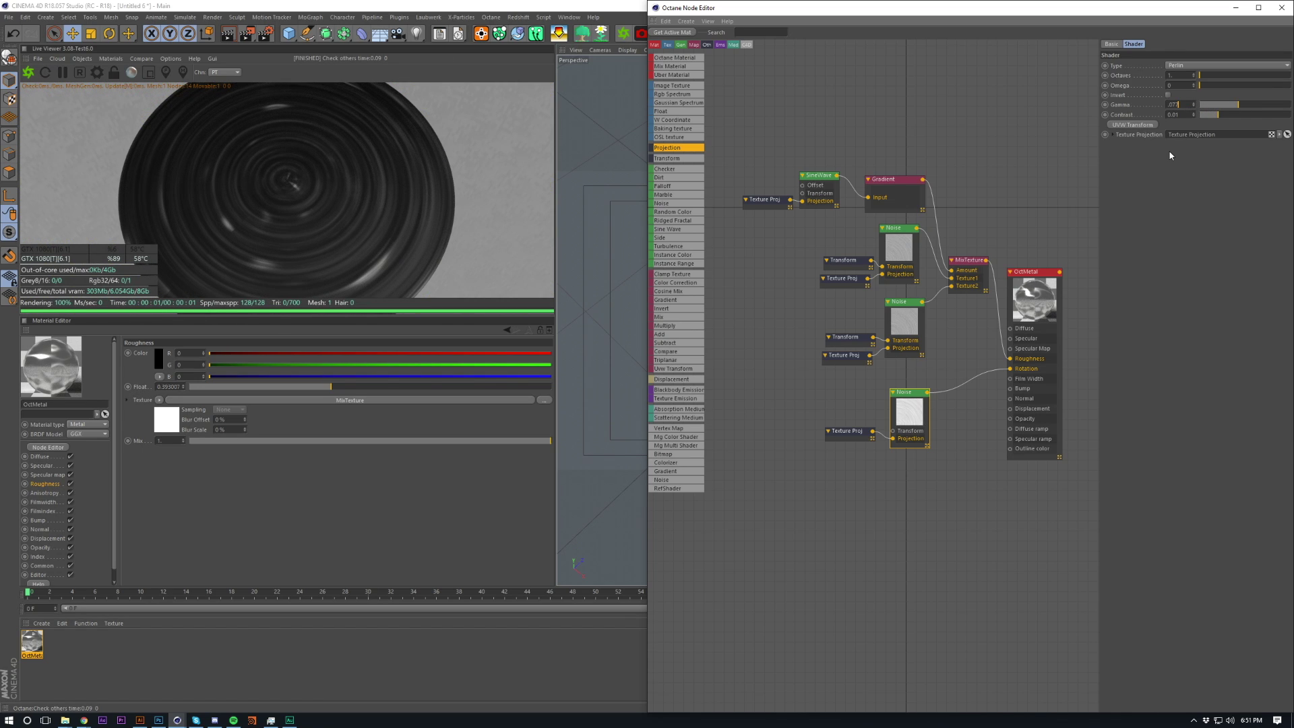
pyautogui.press('Return')
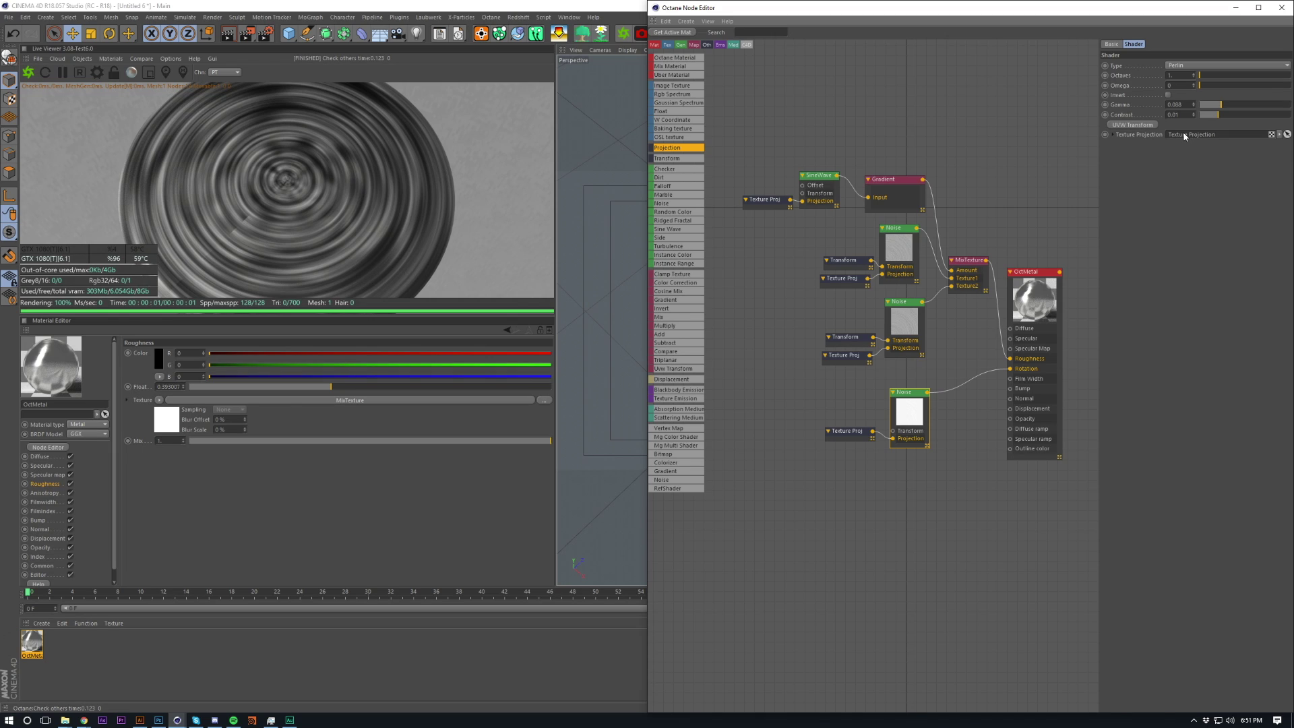
# Step: Stretch the Rotation noise's Texture Projection with scale 1000 in X and Z and a much smaller Y scale
pyautogui.click(839, 438)
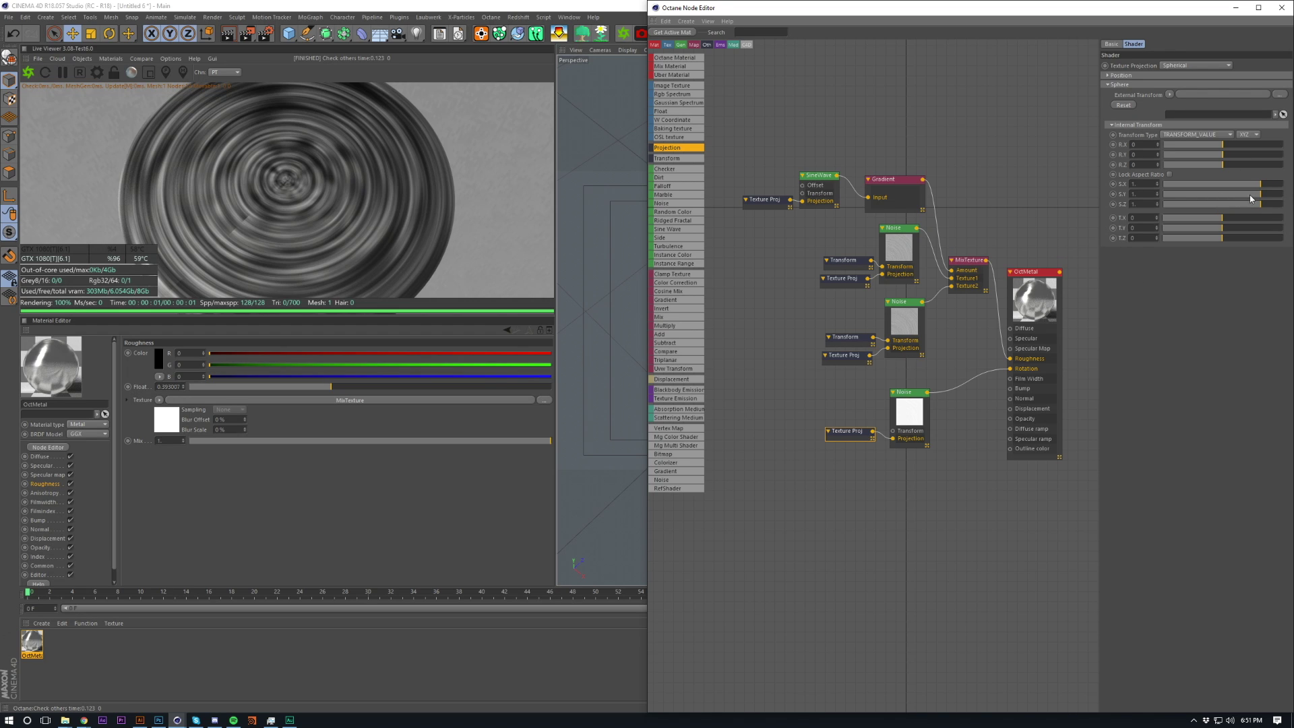
pyautogui.moveTo(1262, 189)
pyautogui.mouseDown()
pyautogui.moveTo(1284, 185)
pyautogui.moveTo(1286, 202)
pyautogui.moveTo(1254, 195)
pyautogui.moveTo(1287, 194)
pyautogui.mouseUp()
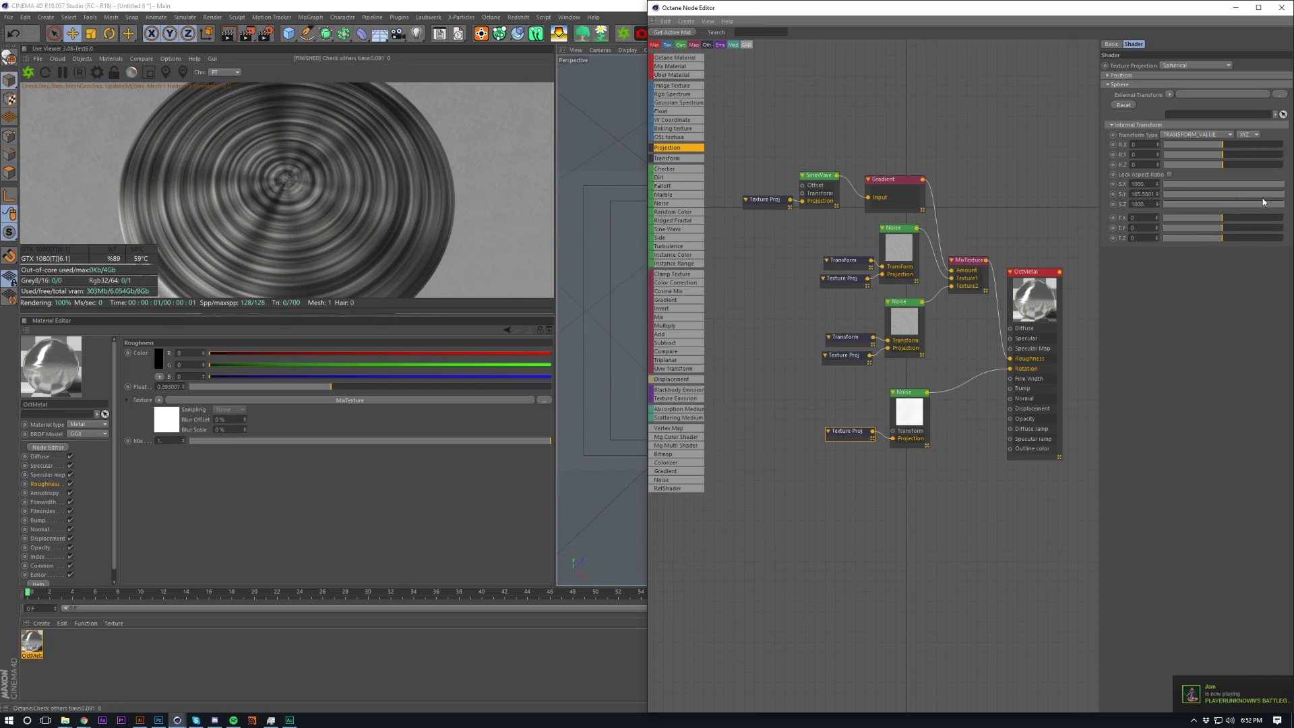
pyautogui.moveTo(1264, 201)
pyautogui.mouseDown()
pyautogui.moveTo(1243, 194)
pyautogui.moveTo(1274, 195)
pyautogui.mouseUp()
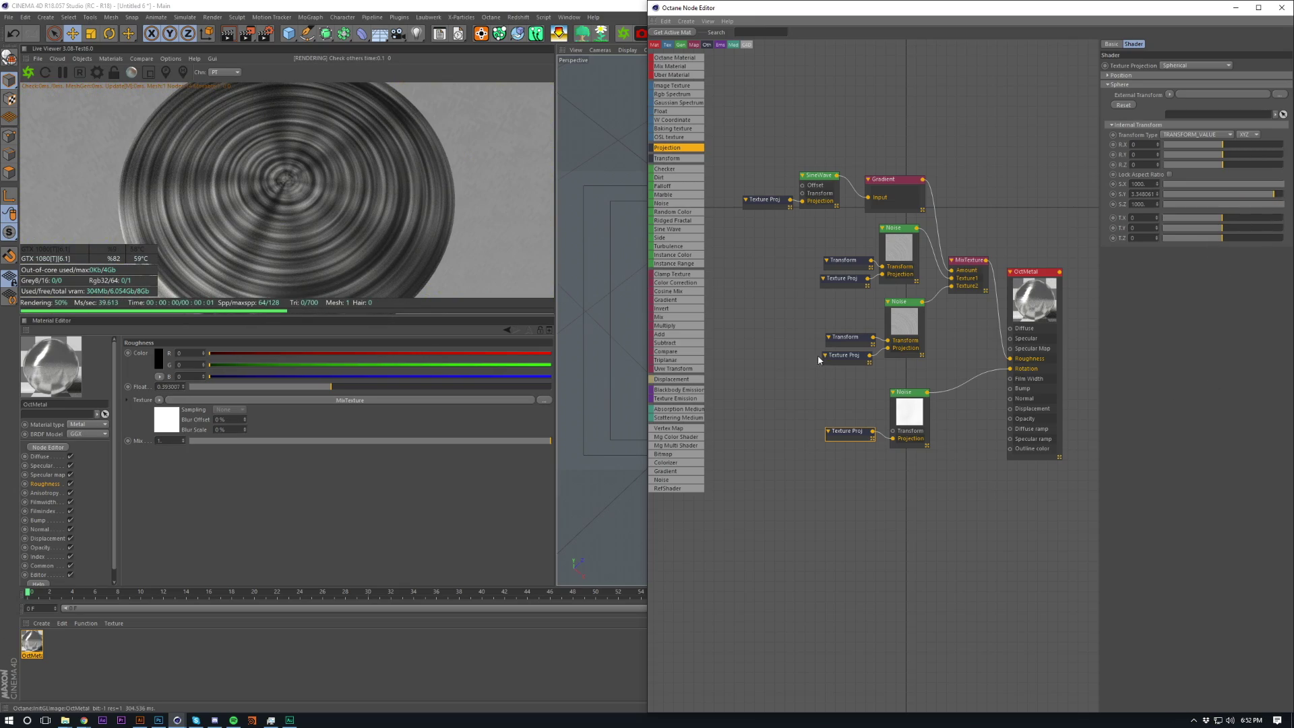
# Step: Raise the Rotation noise's gamma to about 0.11
pyautogui.click(902, 392)
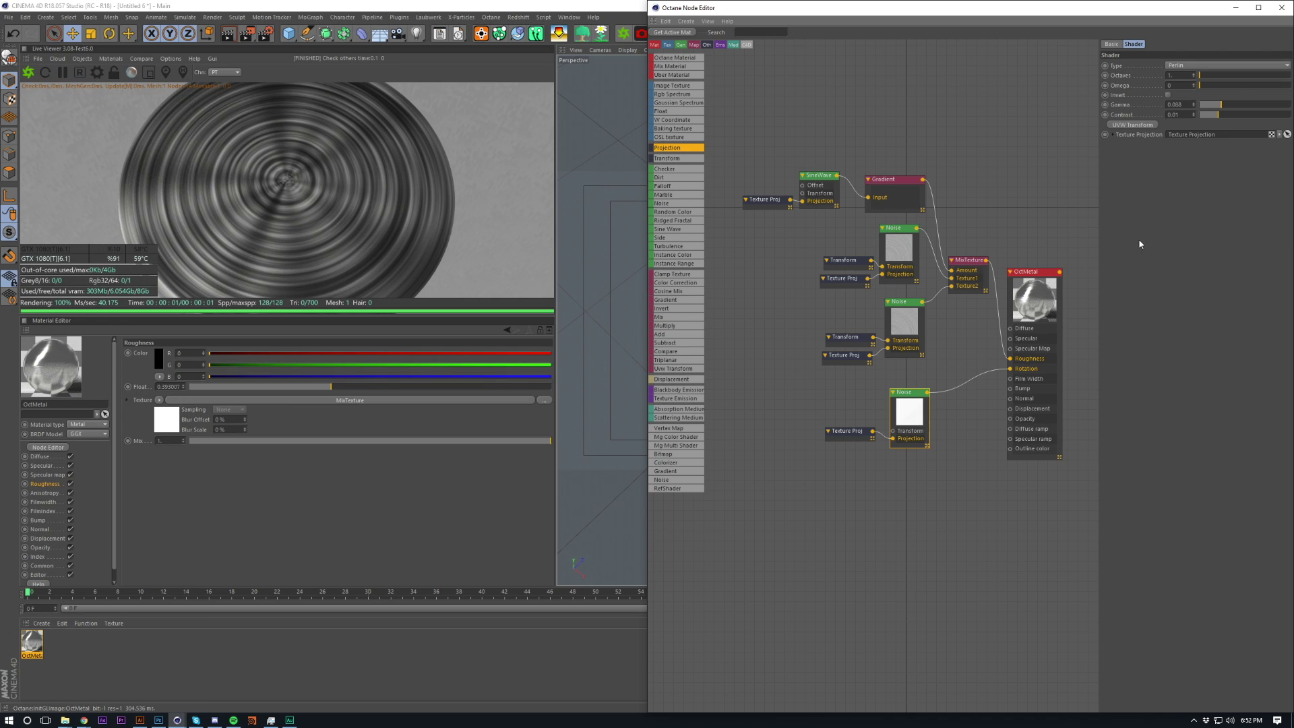
pyautogui.moveTo(1219, 104); pyautogui.dragTo(1231, 107)
pyautogui.moveTo(1224, 108); pyautogui.dragTo(1228, 105)
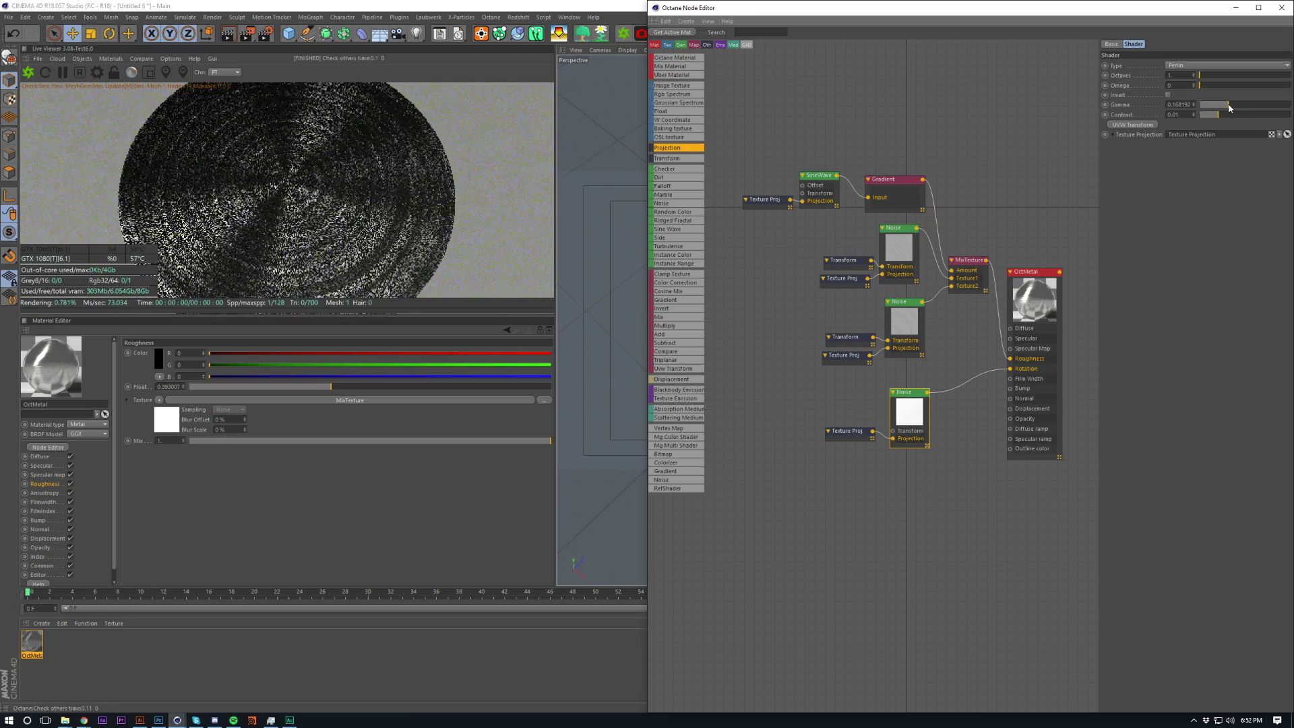
# Step: Examine the disc's anisotropic reflections in the live render from several angles and distances
pyautogui.hotkey('alt', 'Tab')
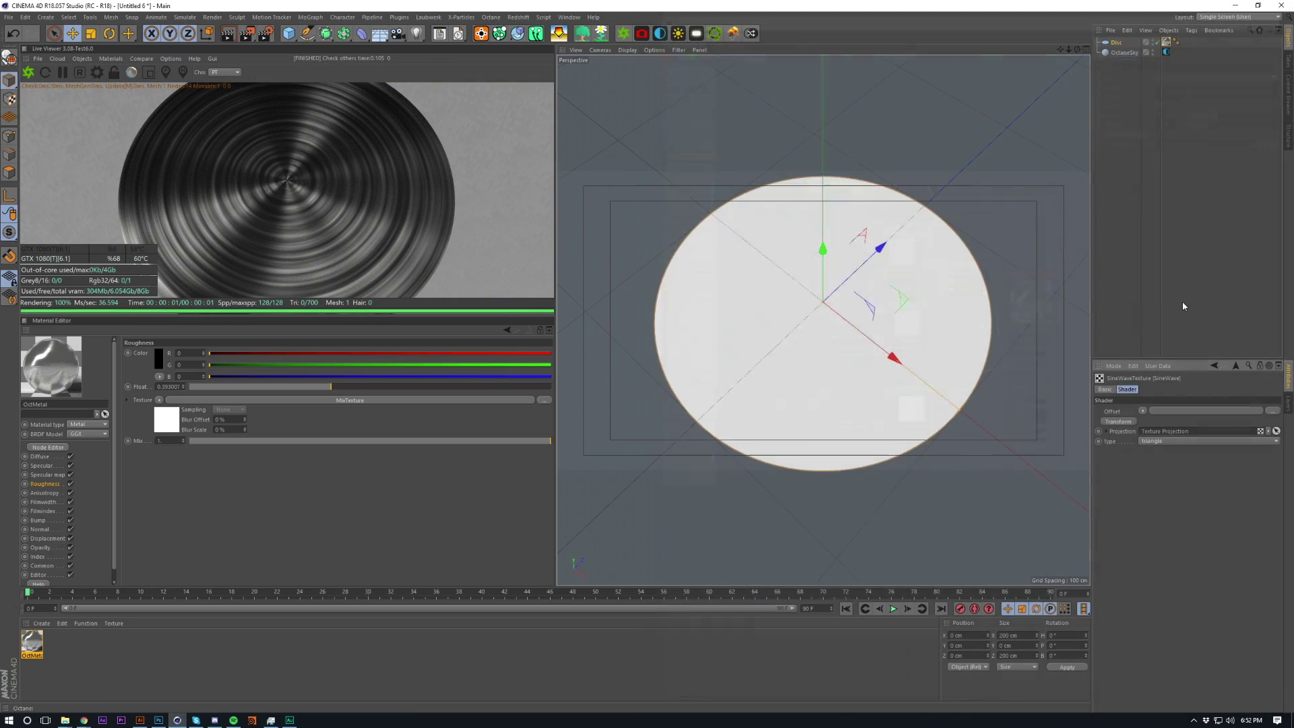
pyautogui.scroll(-5, 916, 243)
pyautogui.keyDown('alt'); pyautogui.moveTo(914, 261); pyautogui.dragTo(870, 295, button='middle'); pyautogui.keyUp('alt')
pyautogui.scroll(5, 834, 320)
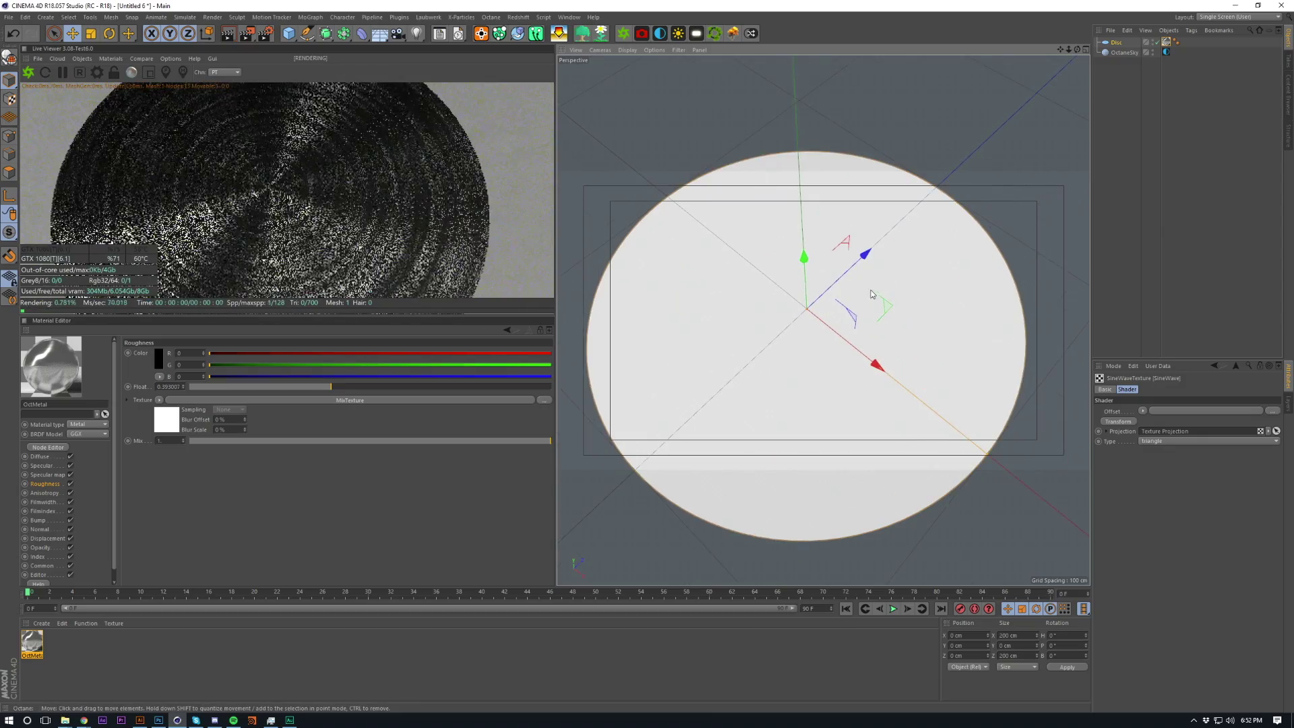
pyautogui.keyDown('alt'); pyautogui.moveTo(879, 307); pyautogui.dragTo(890, 398); pyautogui.keyUp('alt')
pyautogui.scroll(-5, 888, 367)
pyautogui.keyDown('alt'); pyautogui.moveTo(884, 363); pyautogui.dragTo(836, 366, button='middle'); pyautogui.keyUp('alt')
pyautogui.scroll(3, 883, 297)
pyautogui.scroll(2, 884, 300)
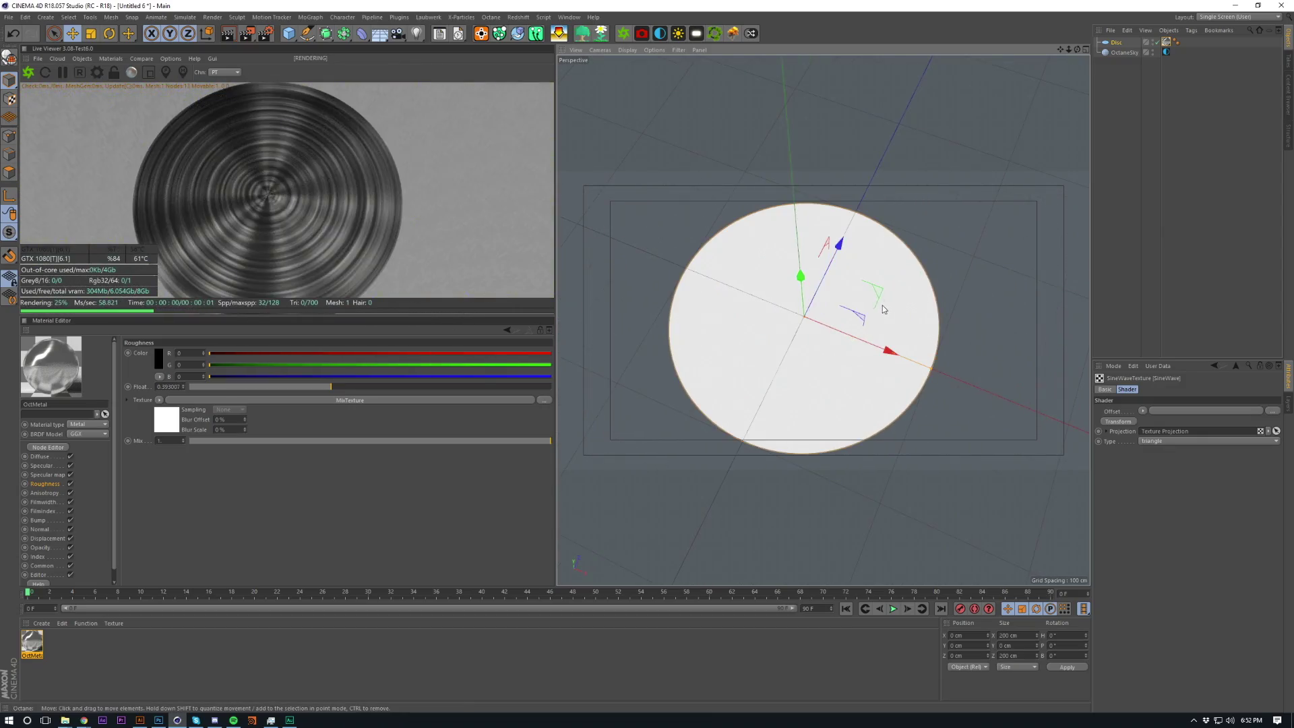
# Step: Reopen the material's Node Editor beside the live render and move the Rotation noise with its Texture Projection away from the metal node
pyautogui.click(53, 447)
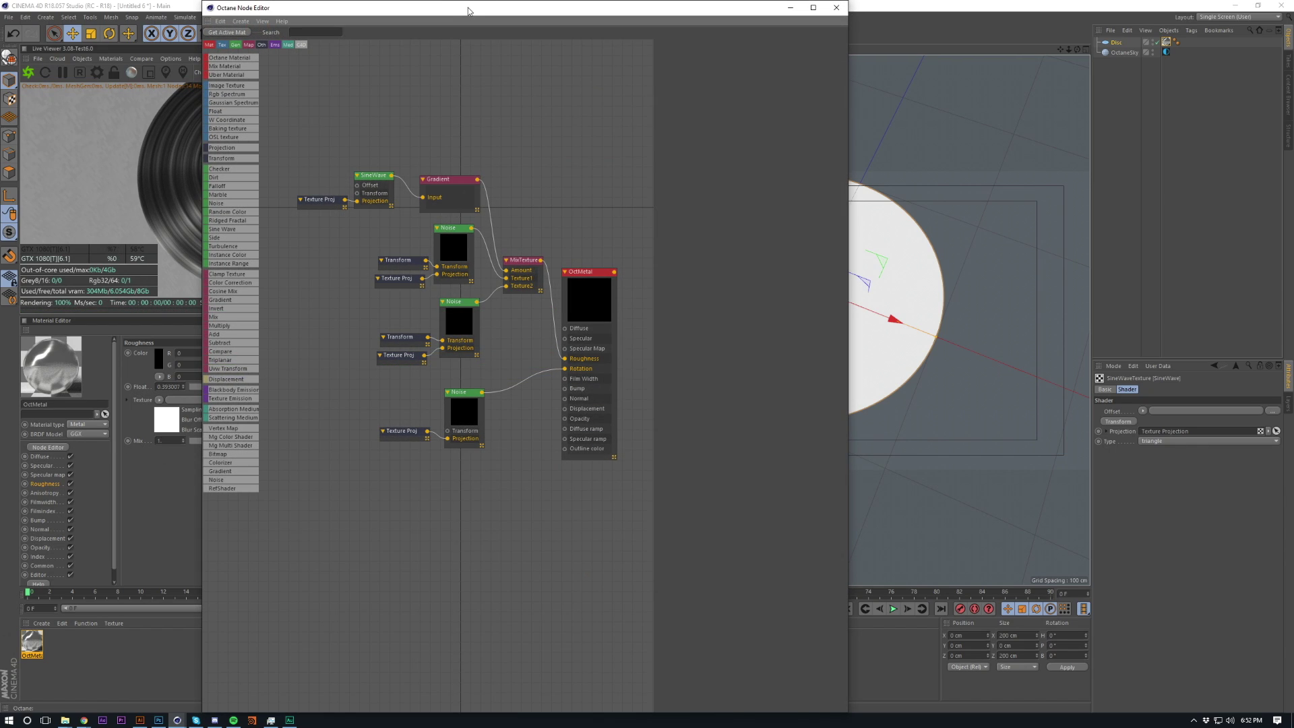
pyautogui.moveTo(476, 14); pyautogui.dragTo(1293, 127)
pyautogui.click(756, 337)
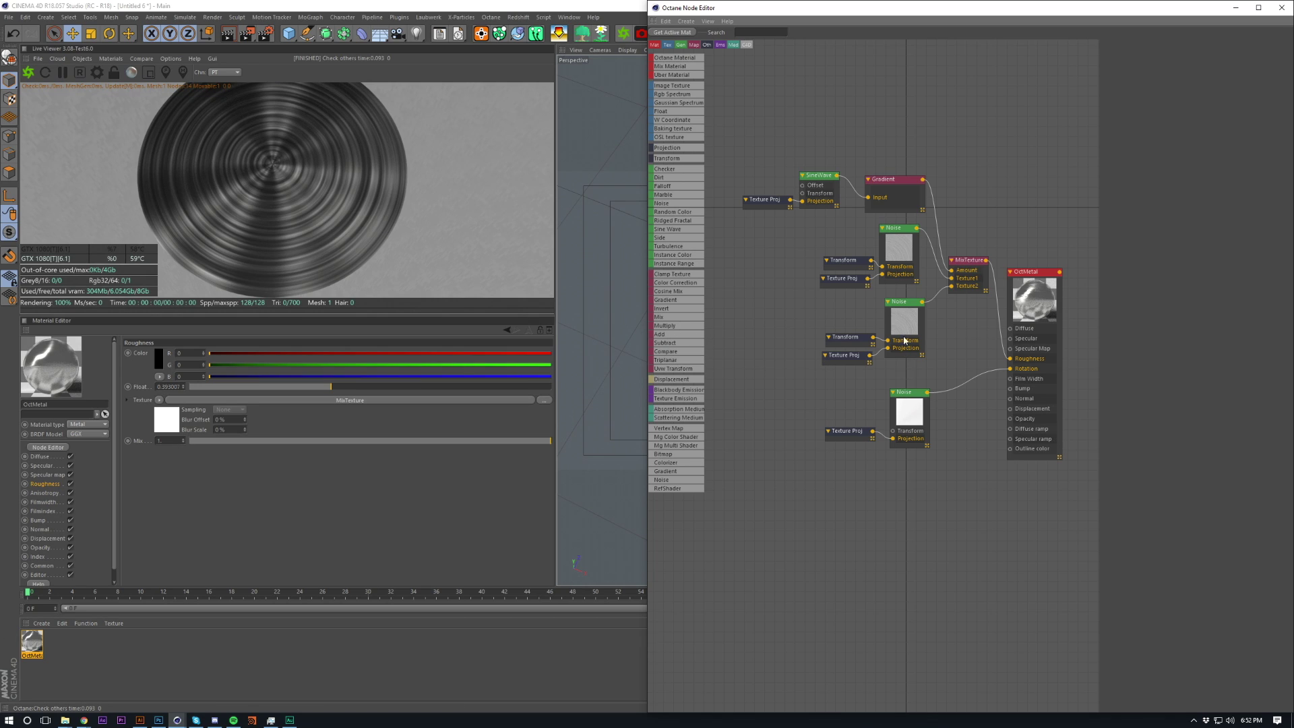
pyautogui.moveTo(742, 160); pyautogui.dragTo(939, 350)
pyautogui.moveTo(833, 381); pyautogui.dragTo(946, 479)
pyautogui.moveTo(920, 417); pyautogui.dragTo(875, 433)
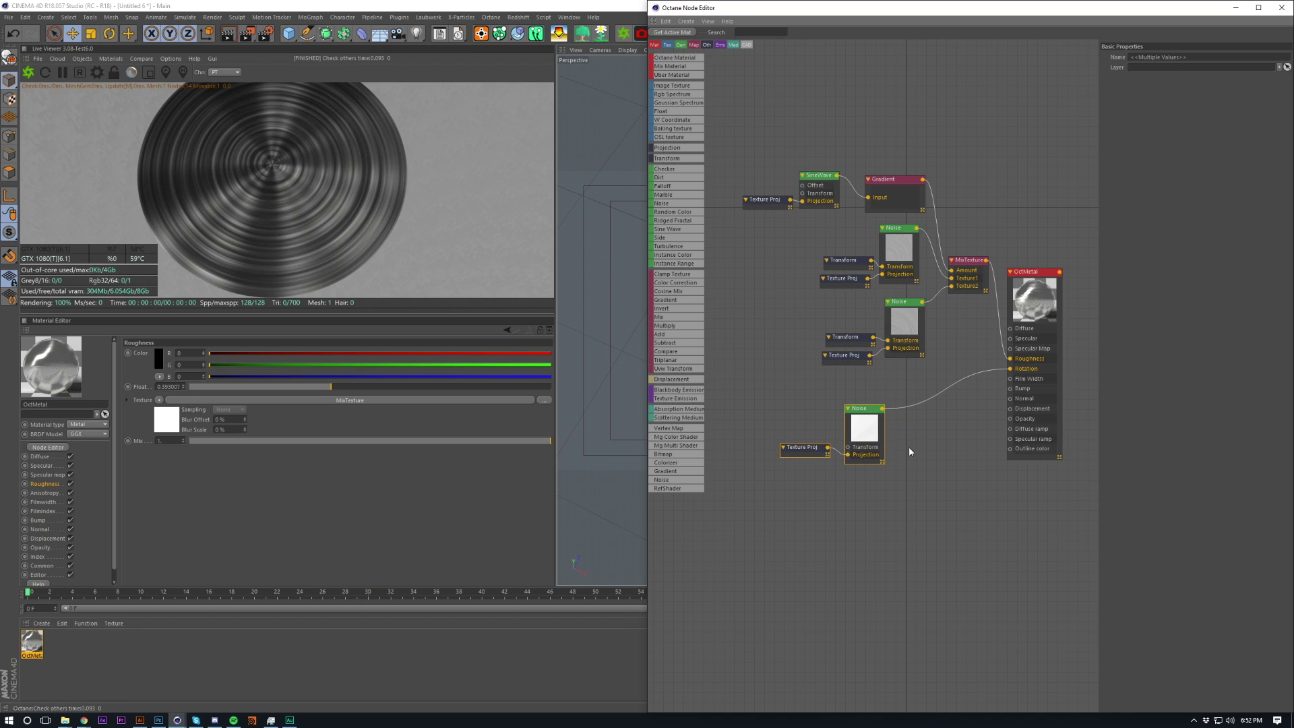
# Step: Try a 180° X rotation on the Rotation noise's Texture Projection and reset it to 0
pyautogui.click(802, 446)
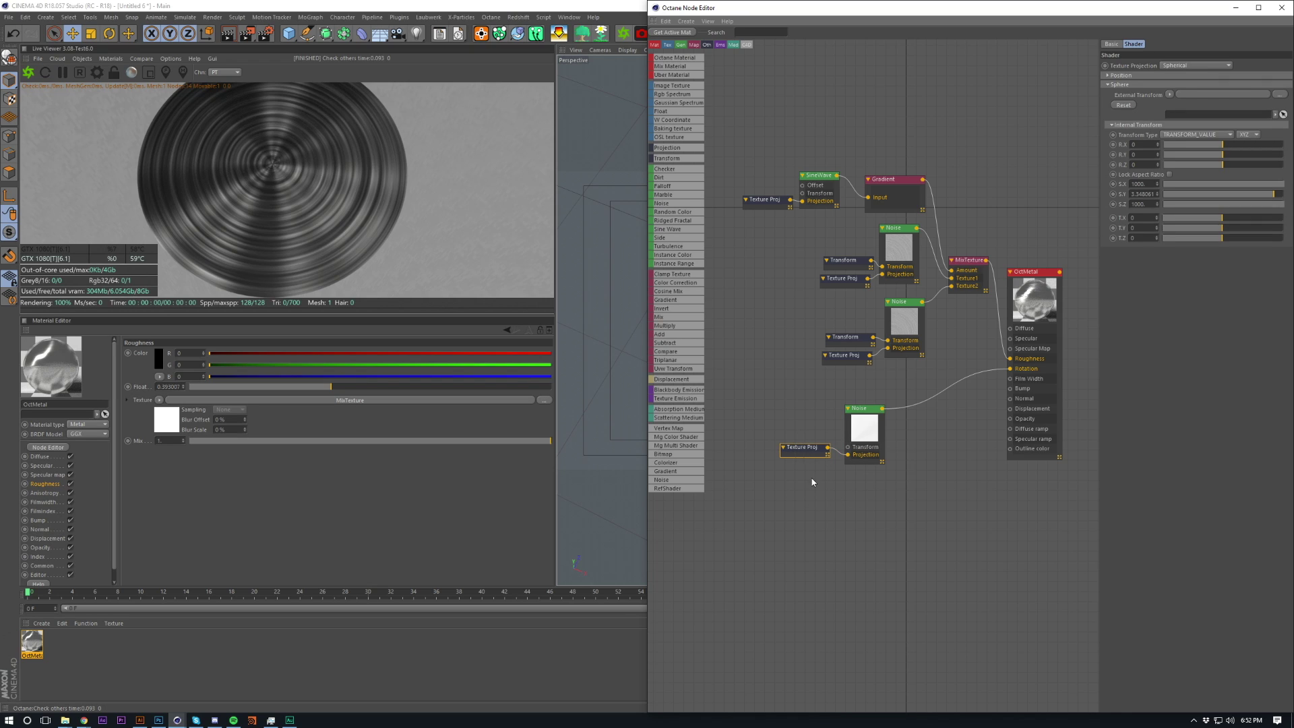
pyautogui.write('180')
pyautogui.press('Return')
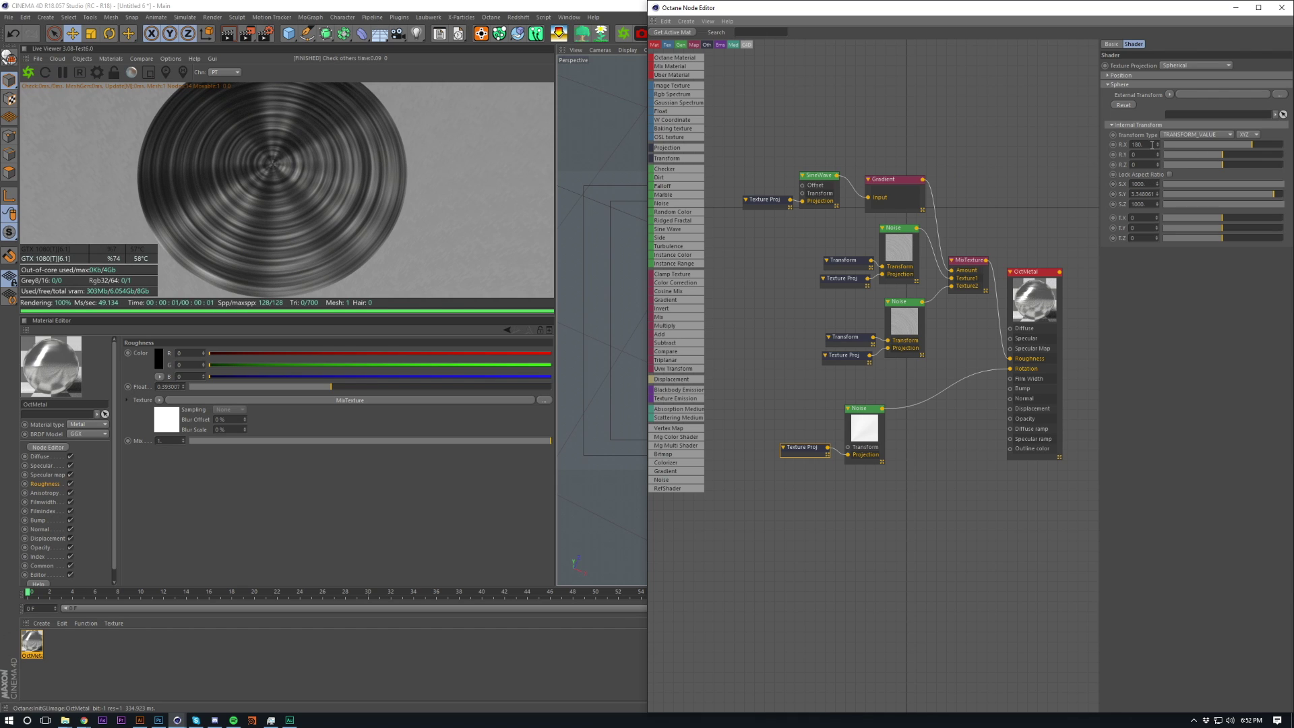
pyautogui.moveTo(1152, 144); pyautogui.dragTo(929, 160)
pyautogui.write('0')
pyautogui.press('Return')
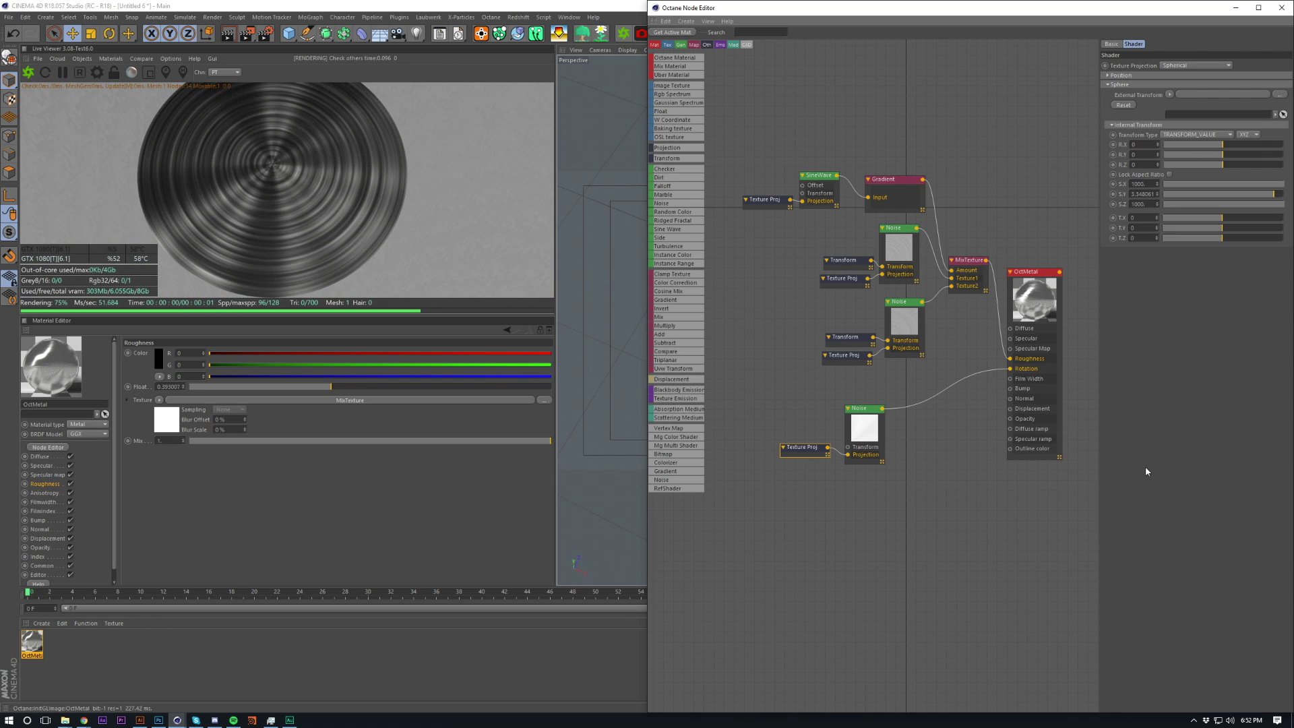
# Step: Close the Node Editor and examine the brushed-metal disc from a slightly different angle
pyautogui.press('Escape')
pyautogui.moveTo(872, 318)
pyautogui.keyDown('alt'); pyautogui.mouseDown()
pyautogui.moveTo(863, 303)
pyautogui.moveTo(880, 313)
pyautogui.moveTo(869, 342)
pyautogui.moveTo(871, 317)
pyautogui.moveTo(878, 326)
pyautogui.mouseUp(); pyautogui.keyUp('alt')
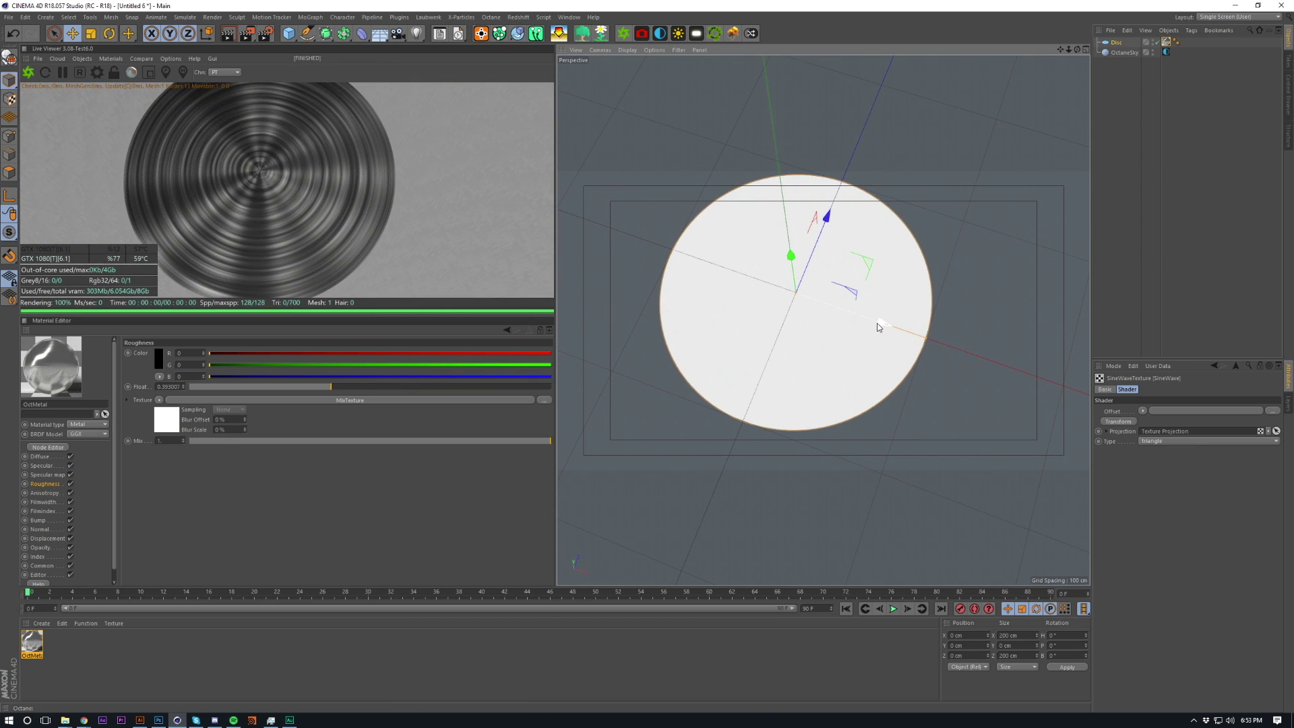